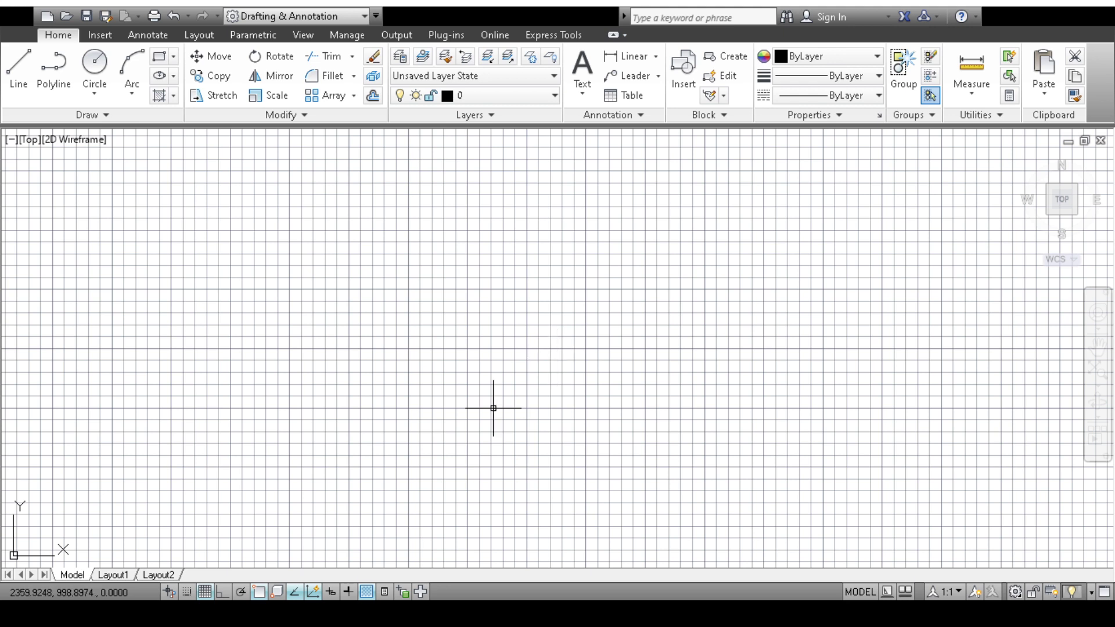
Turn off the grid and draw the lower hole circle.
left_click(203, 591)
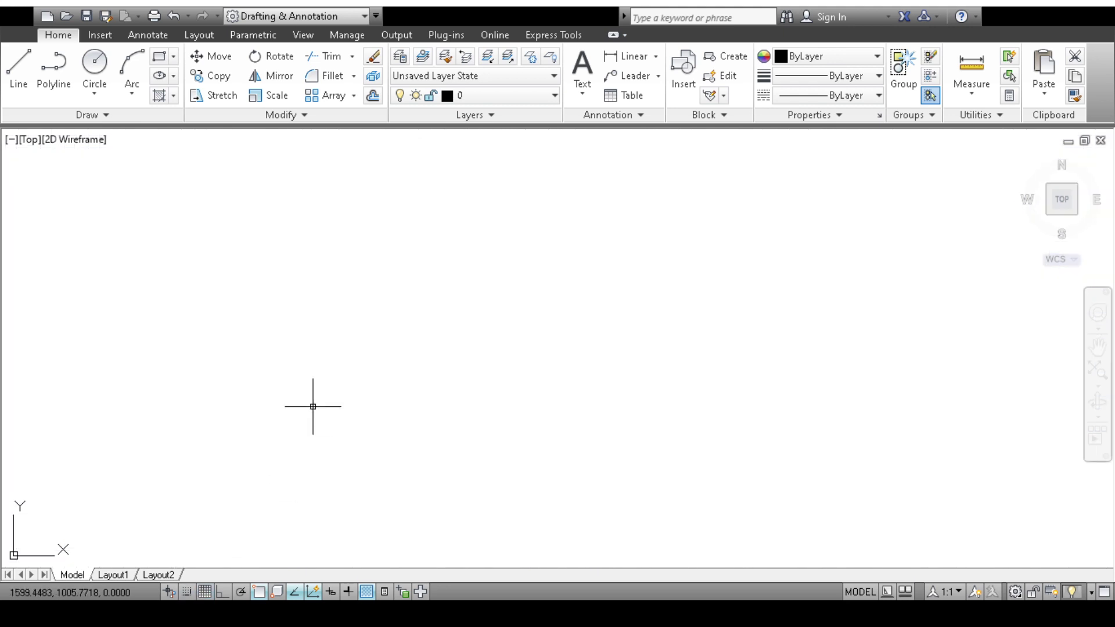
left_click(109, 65)
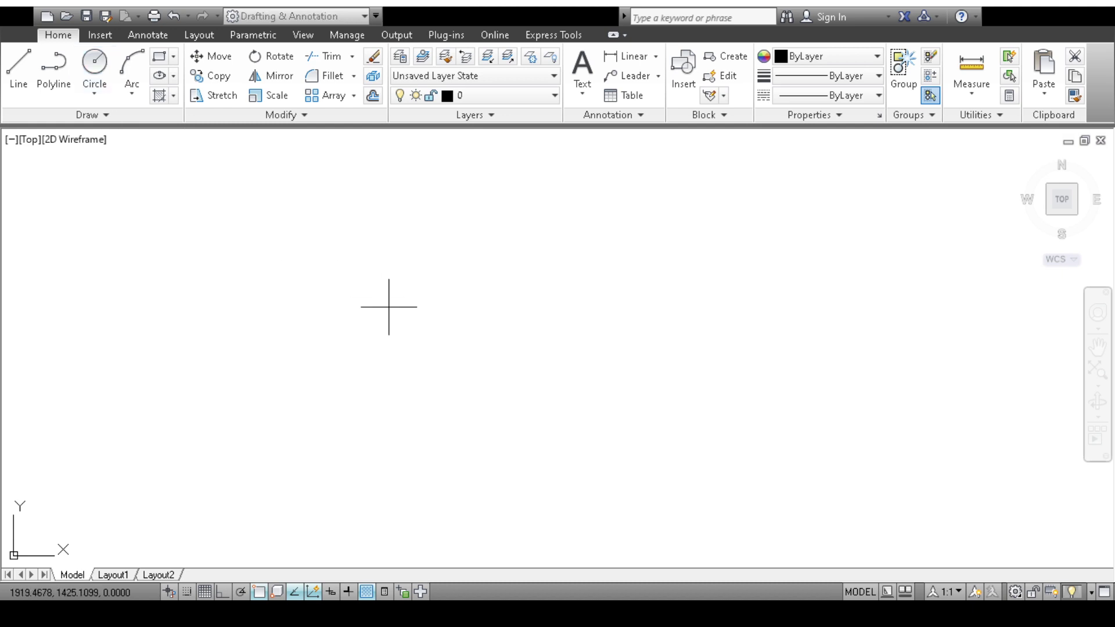
left_click(444, 359)
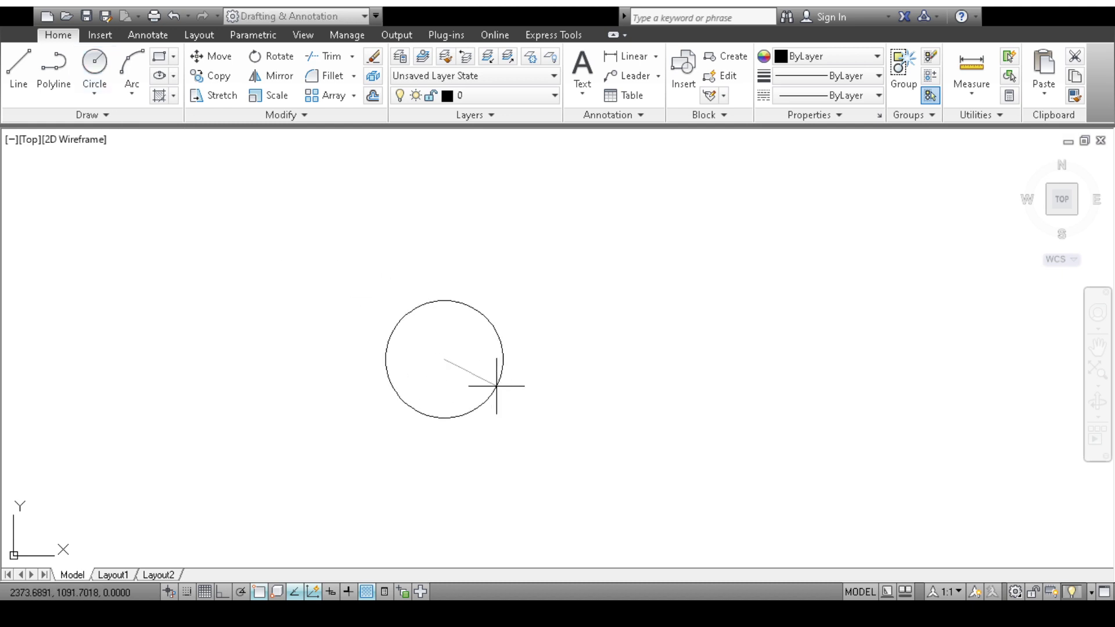
left_click(497, 386)
scroll(497, 386, "down", 5)
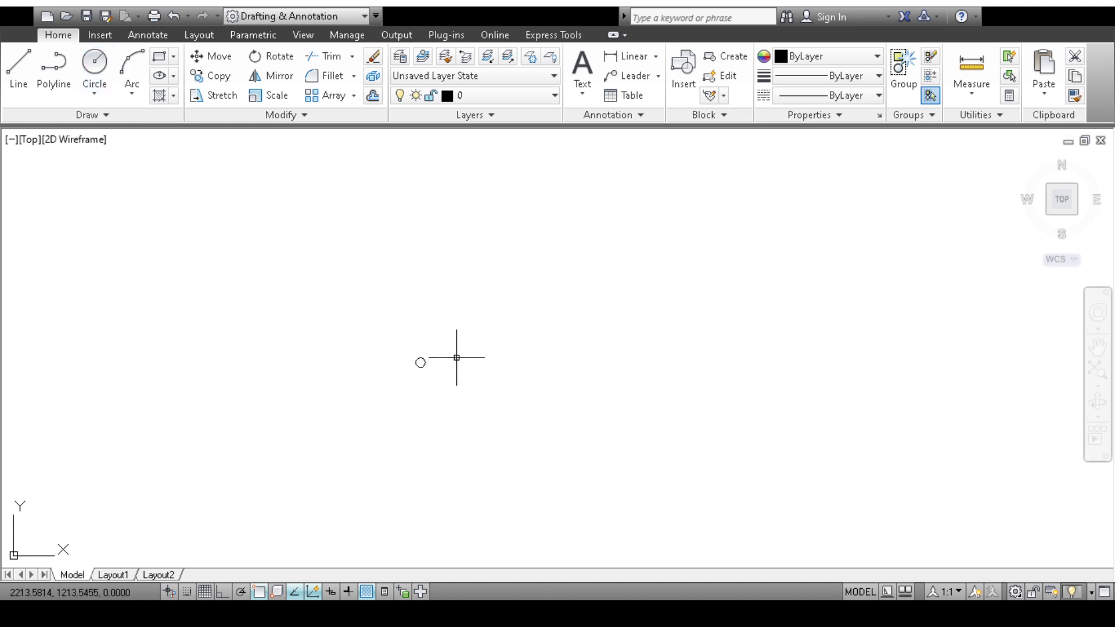
scroll(340, 387, "up", 3)
middle_click_drag(747, 261, 678, 309)
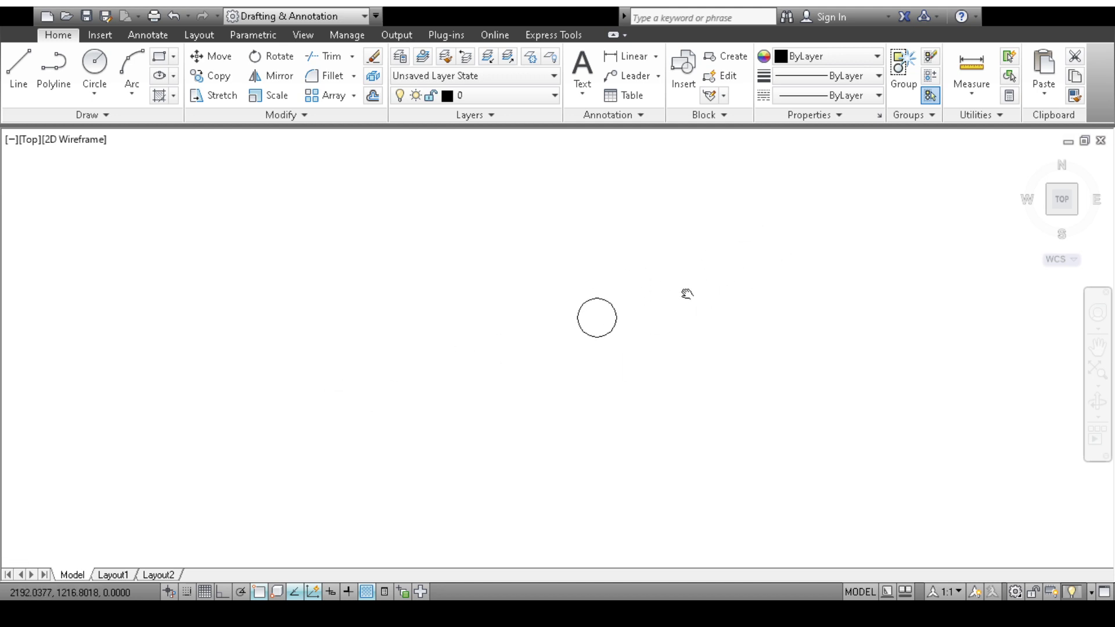
scroll(633, 306, "up", 5)
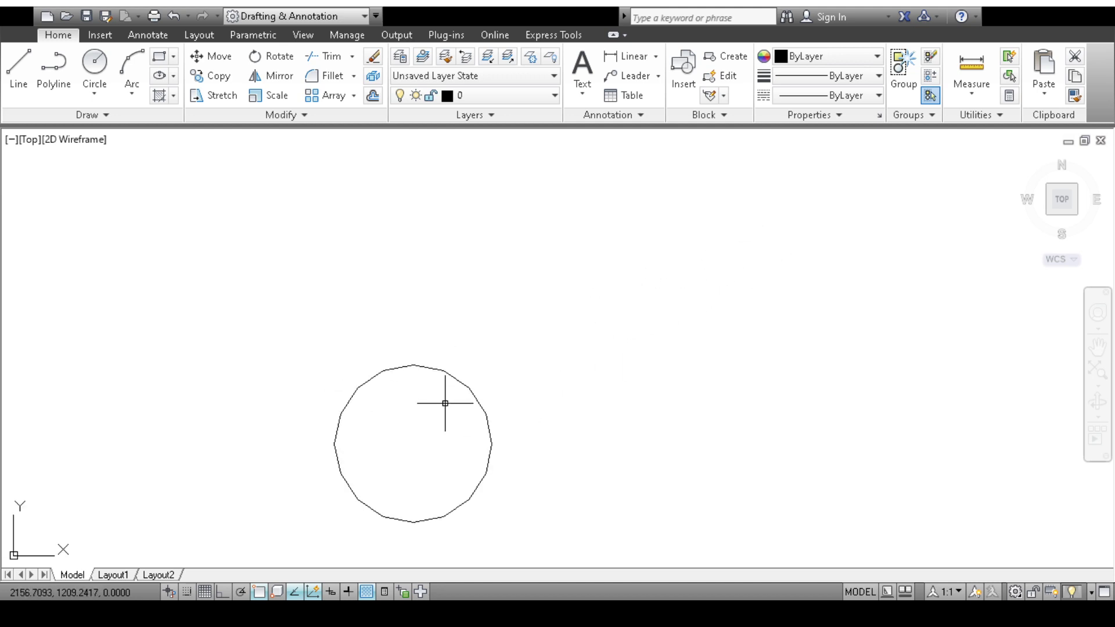
Draw a concentric outer circle around the lower hole to form the lower boss.
left_click(95, 64)
left_click(414, 444)
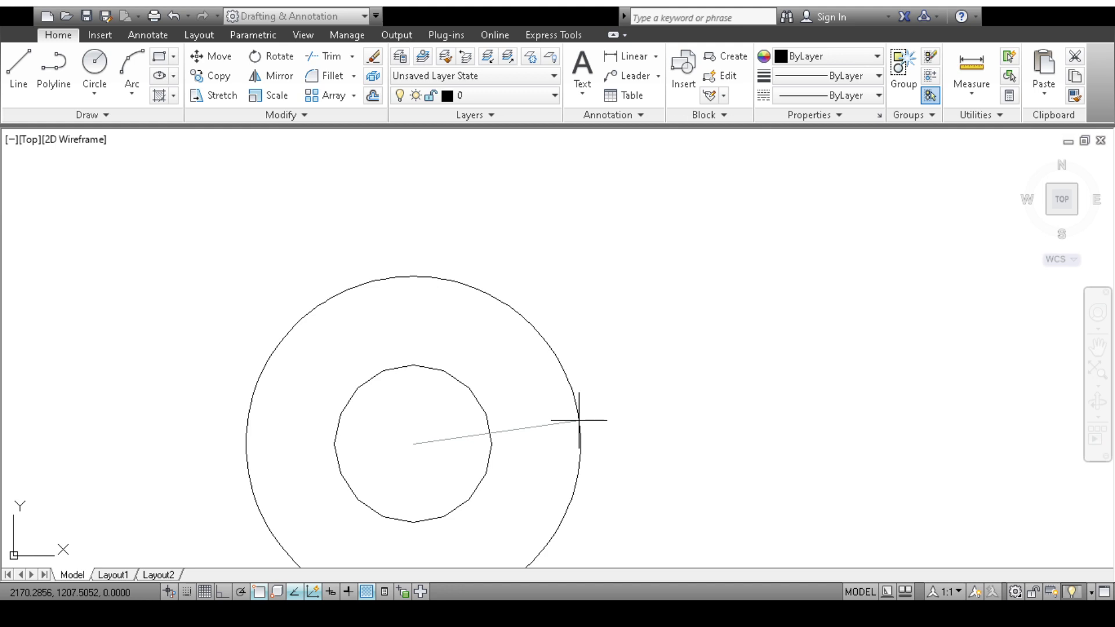
left_click(579, 420)
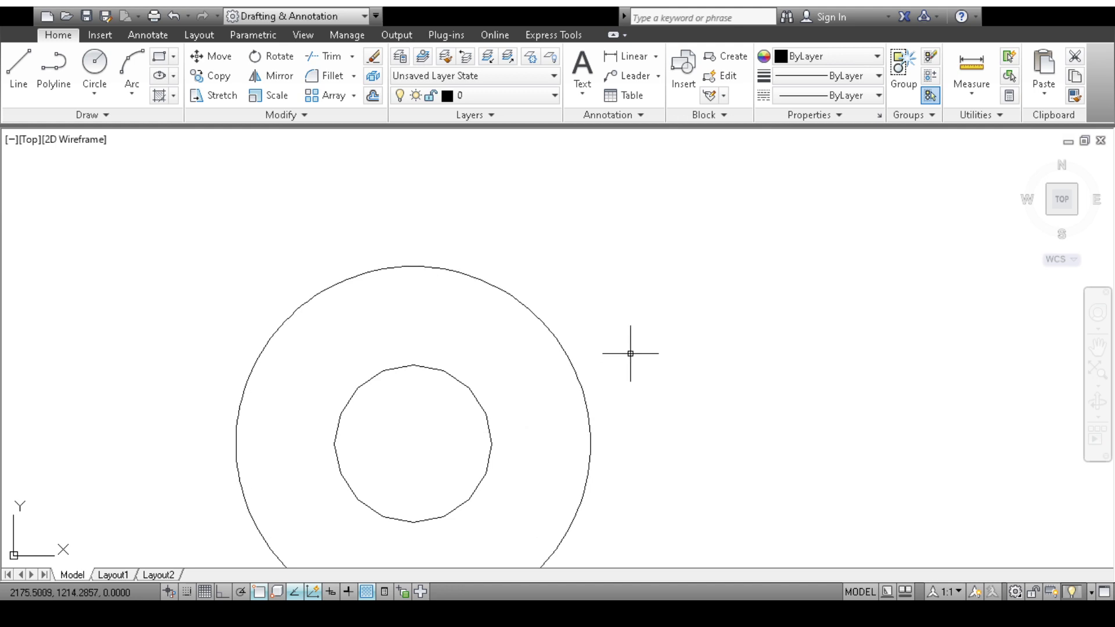
scroll(632, 353, "down", 1)
scroll(616, 351, "down", 1)
scroll(611, 351, "down", 1)
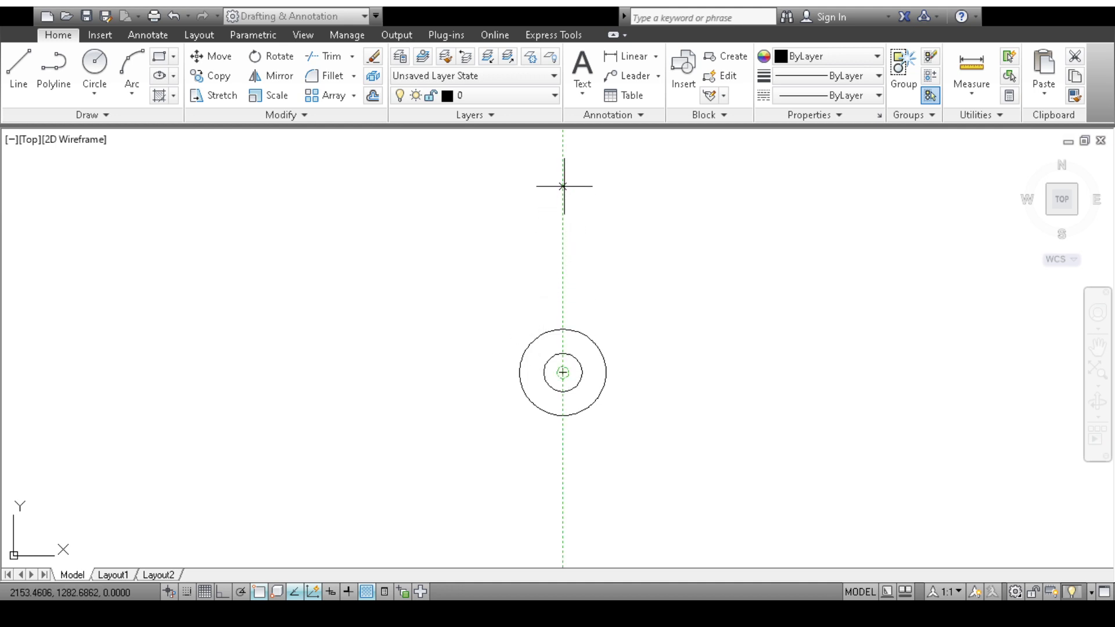
Above the lower boss, draw a radius-32 hole with a concentric outer circle.
left_click(563, 200)
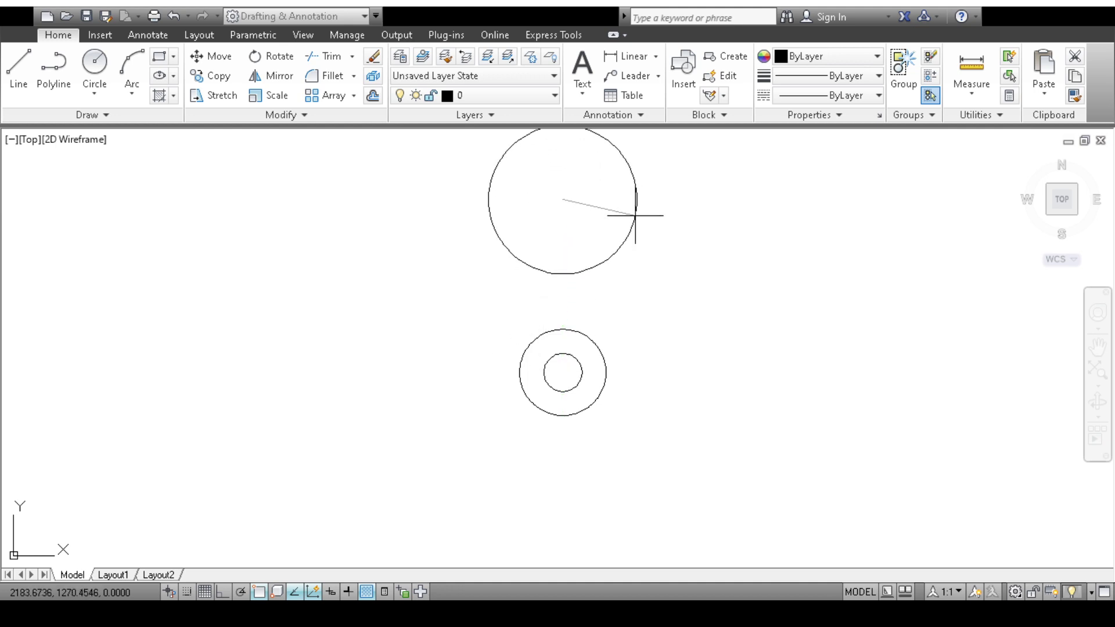
type("32")
key("Return")
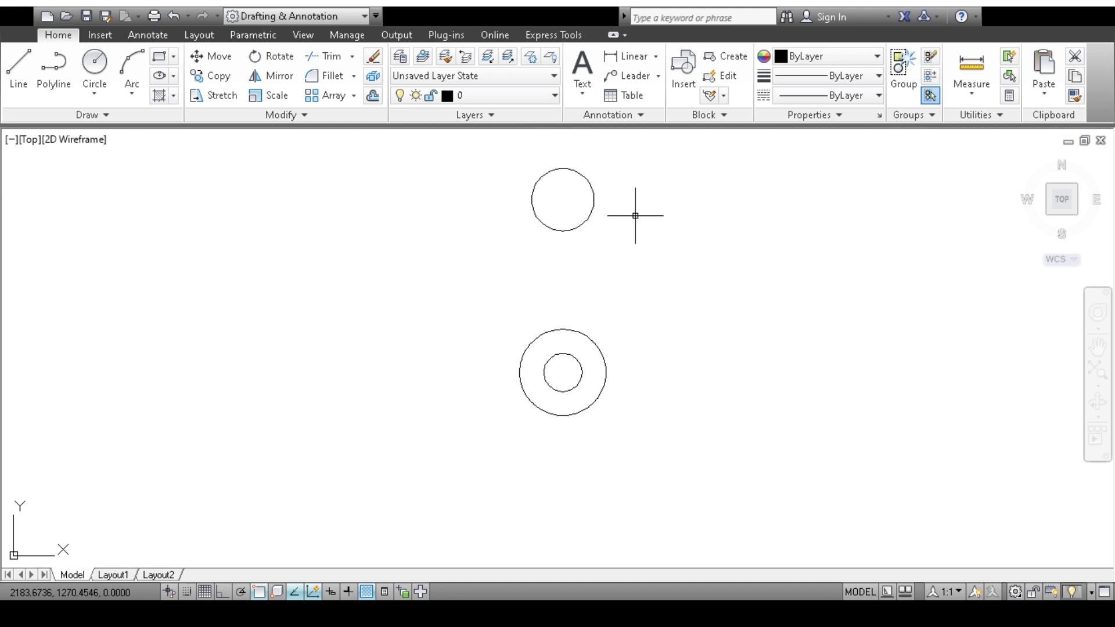
left_click(95, 62)
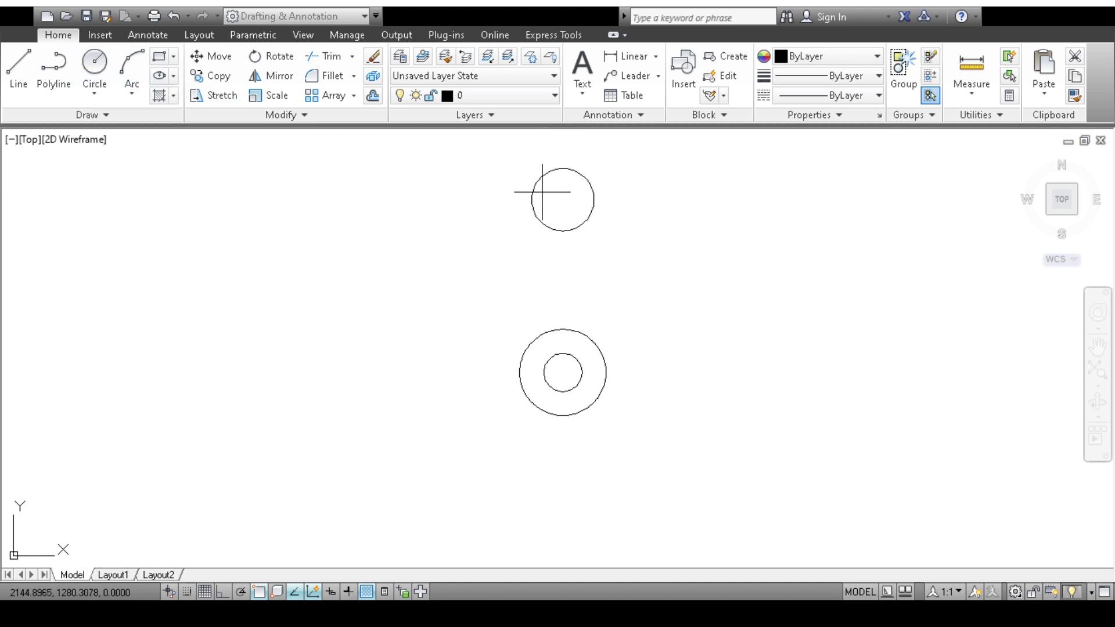
scroll(560, 201, "down", 2)
scroll(568, 206, "up", 5)
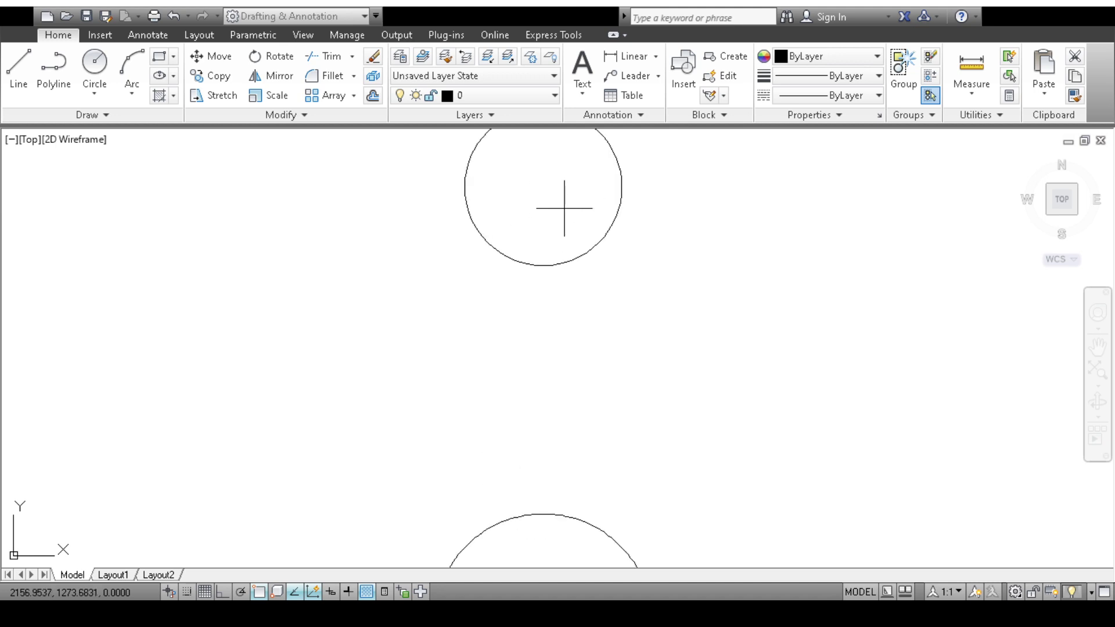
left_click(543, 187)
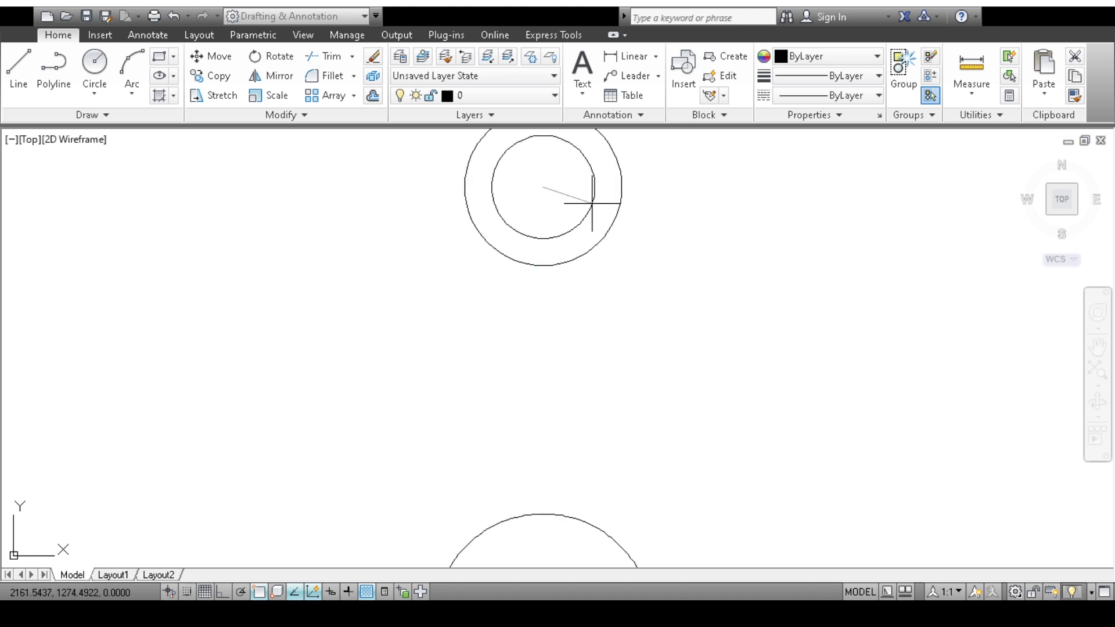
left_click(678, 226)
scroll(677, 418, "down", 3)
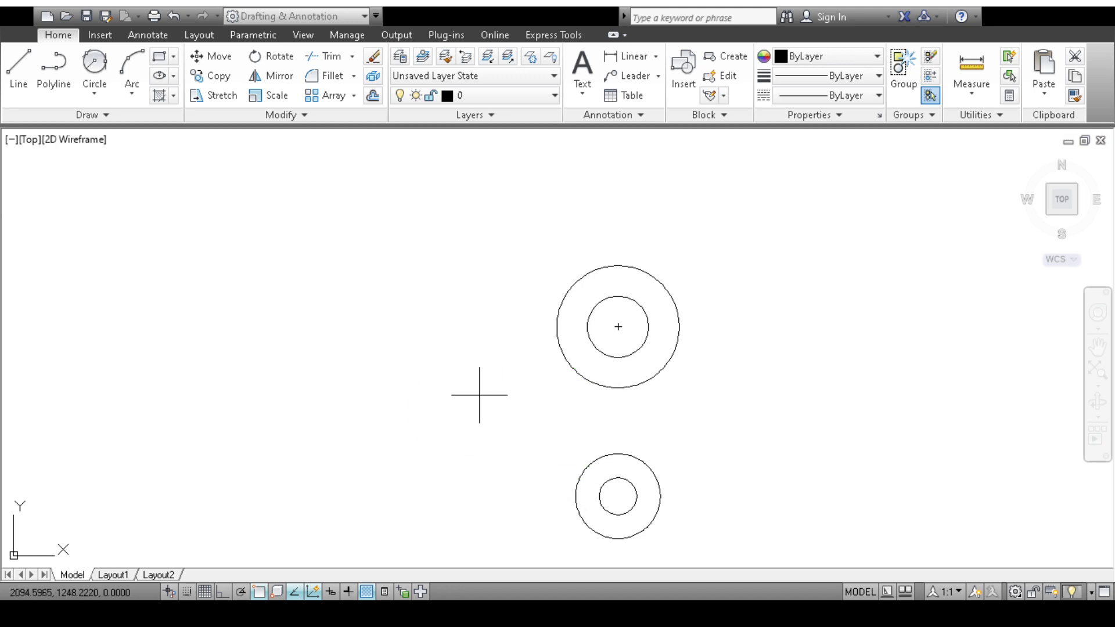
Draw large Tan,Tan,Radius circles touching both bosses.
key("Return")
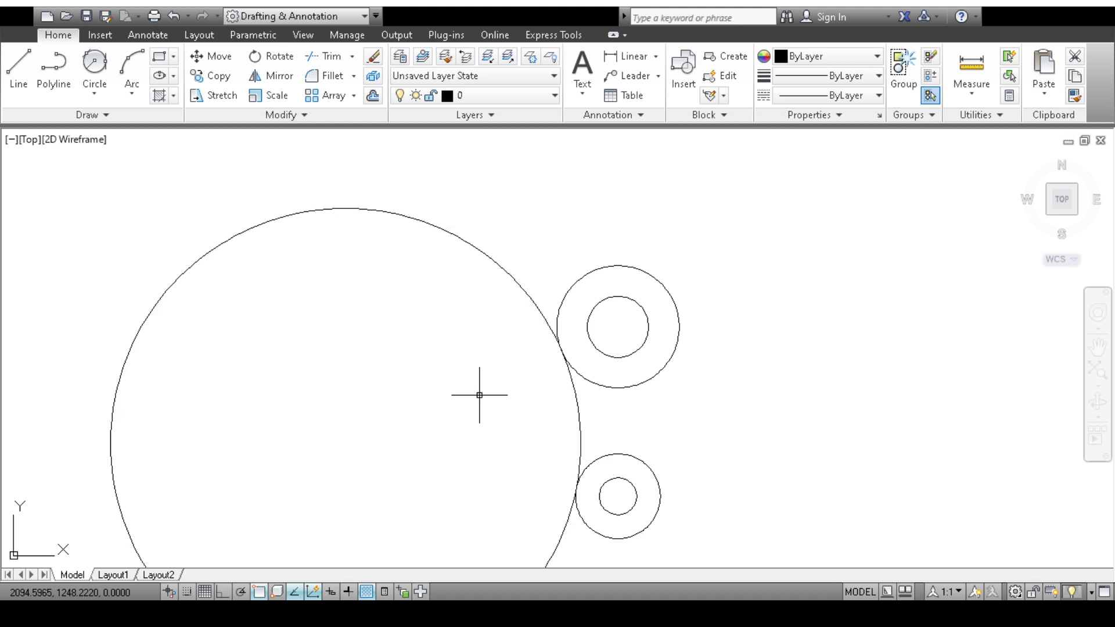
left_click(95, 63)
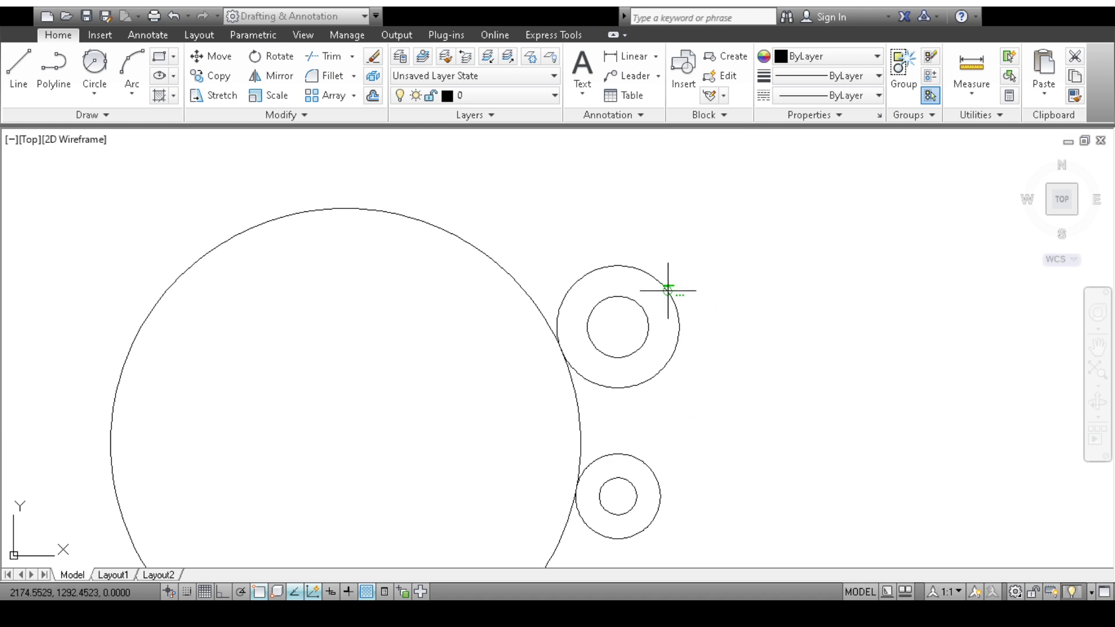
left_click(666, 253)
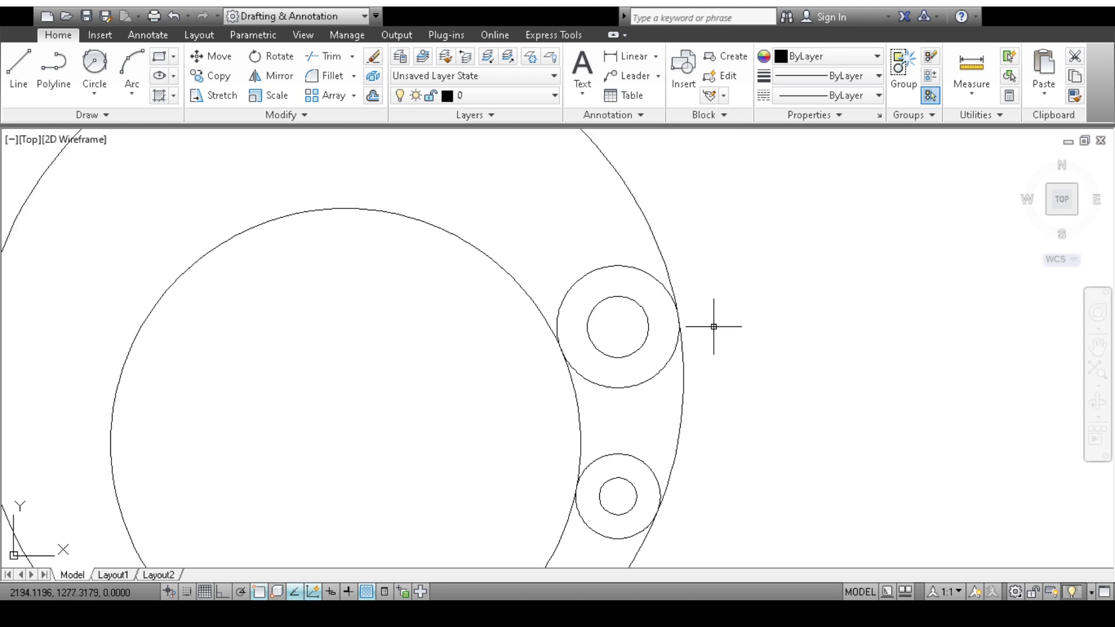
scroll(708, 323, "up", 2)
scroll(704, 327, "down", 3)
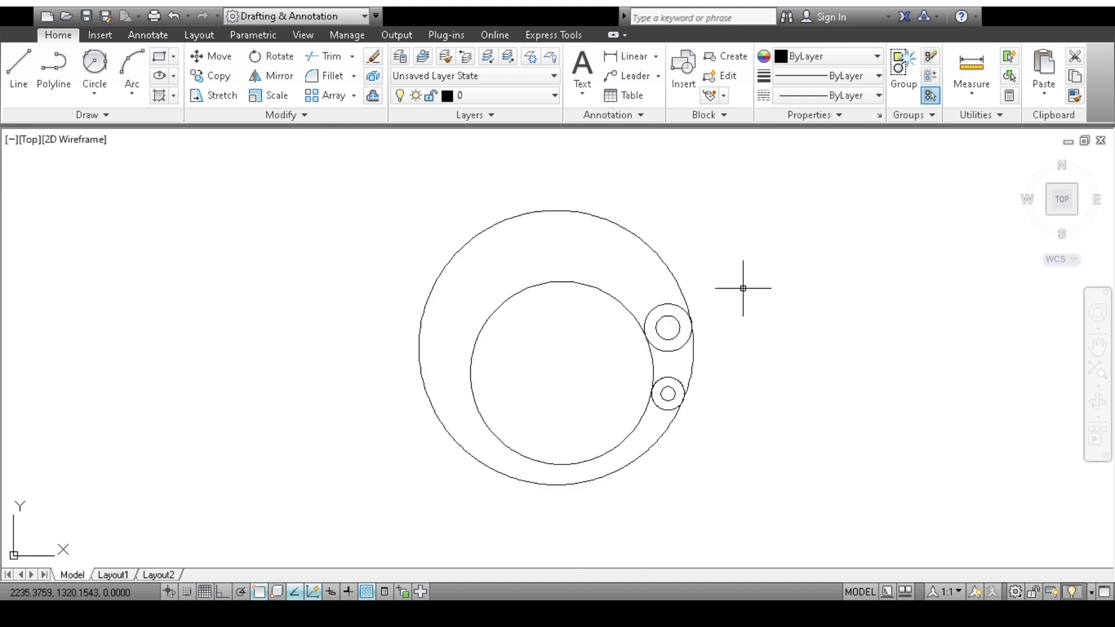
Trim the large tangent circles down to the side arcs joining the bosses.
left_click(326, 56)
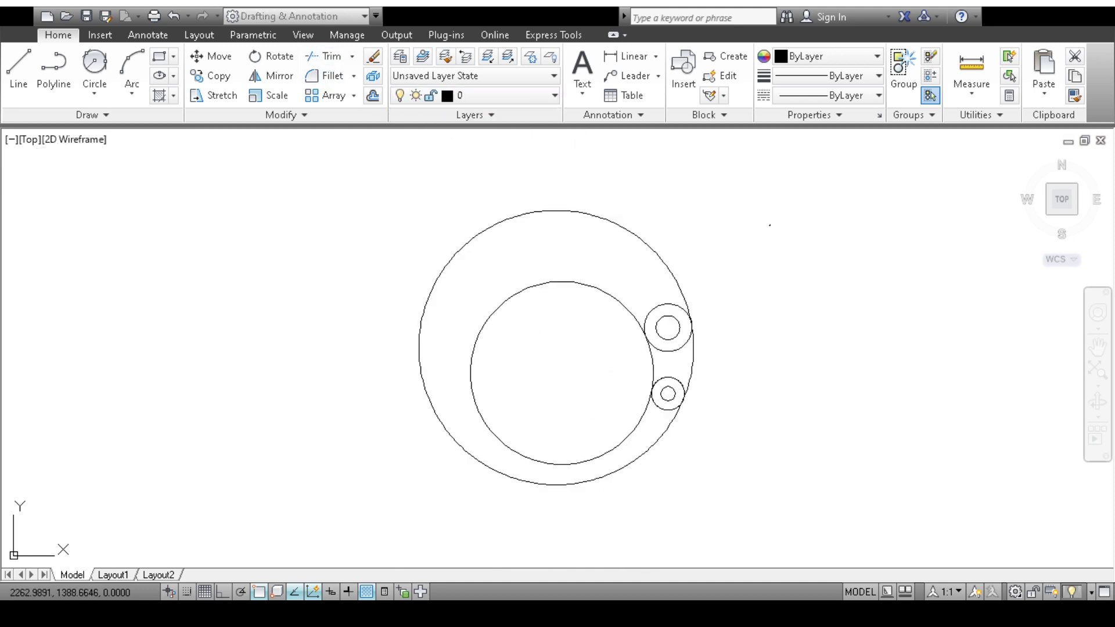
left_click(769, 224)
left_click(388, 496)
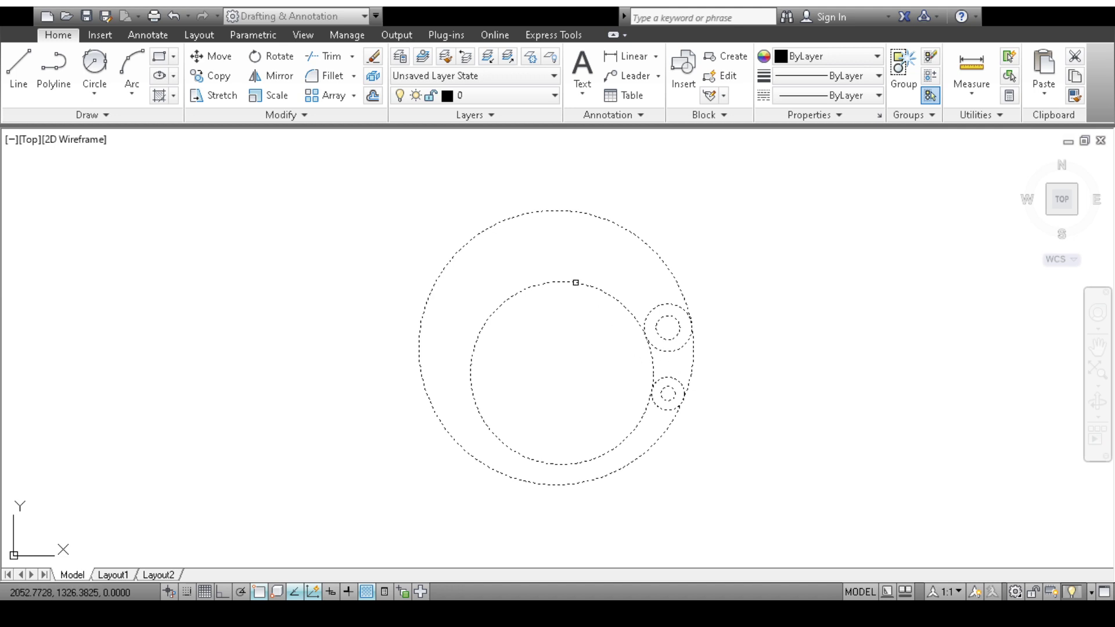
left_click(576, 282)
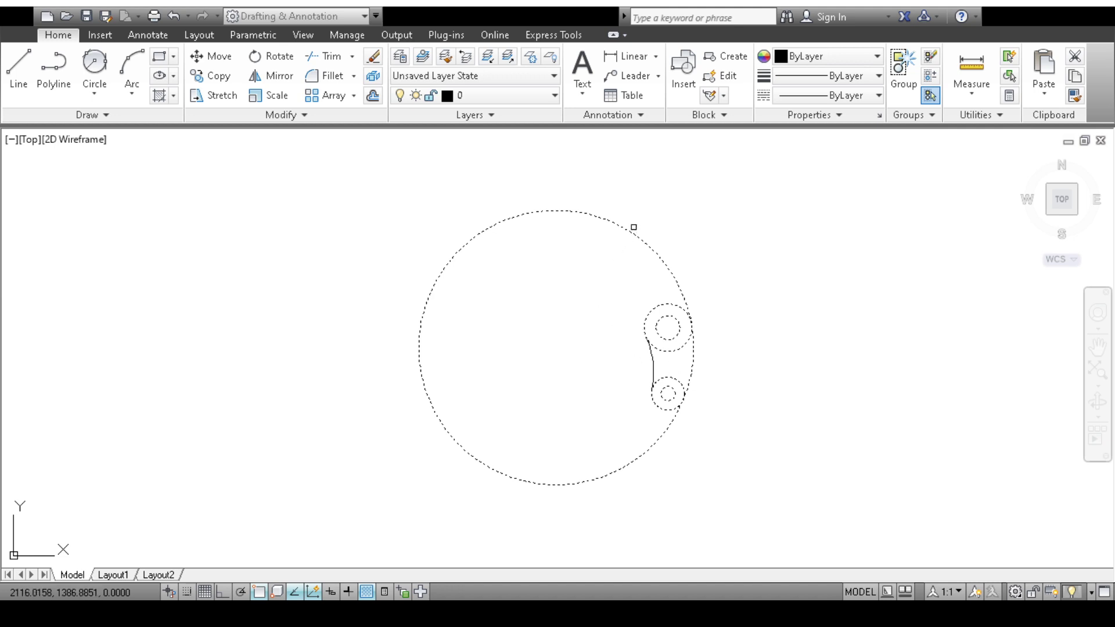
left_click(634, 236)
key("Escape")
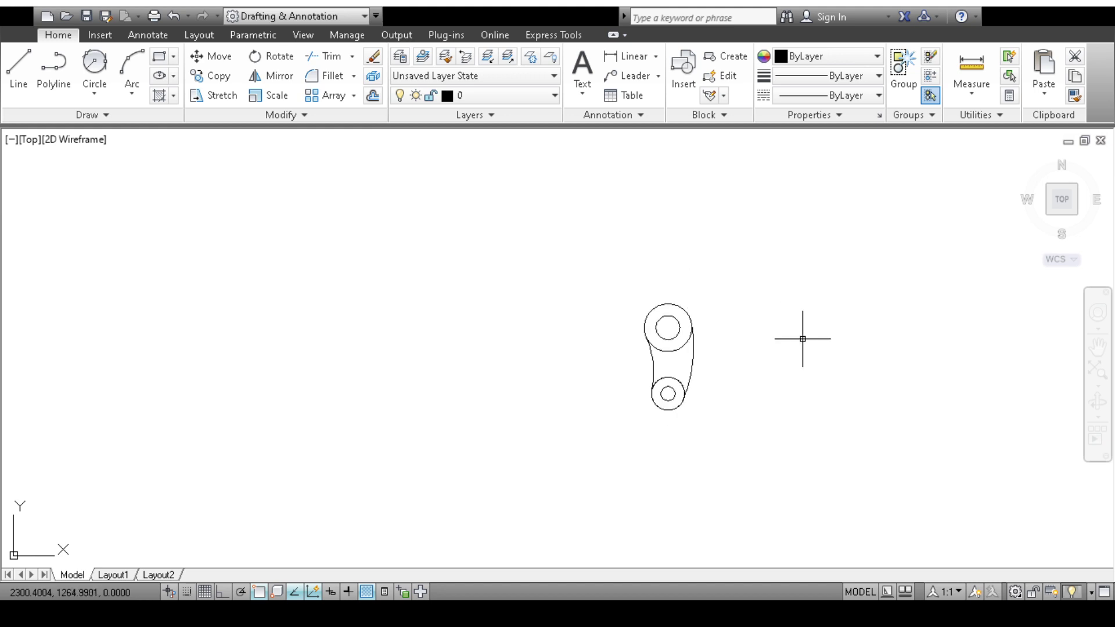
scroll(714, 373, "down", 3)
scroll(702, 377, "up", 7)
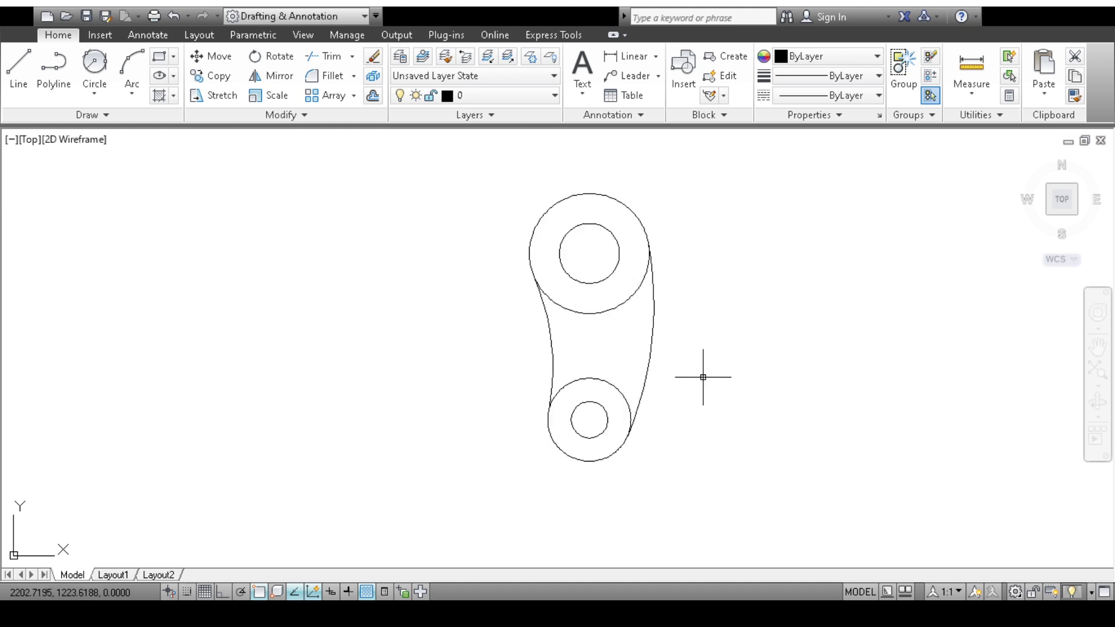
Draw a line joining the hole centres and a horizontal line right from its midpoint.
left_click(26, 81)
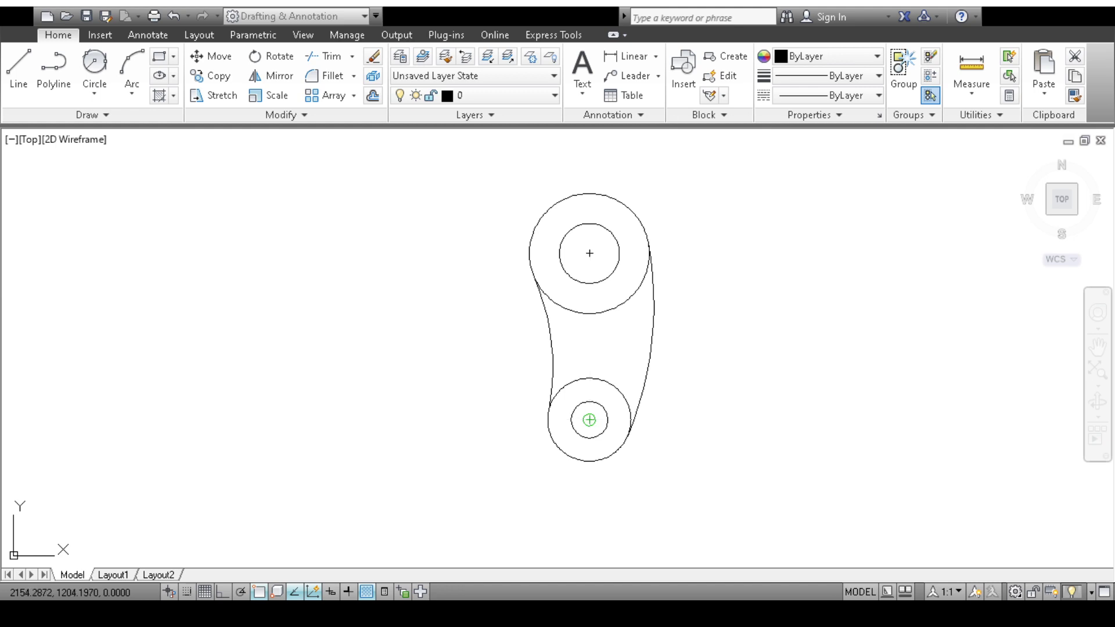
left_click(589, 420)
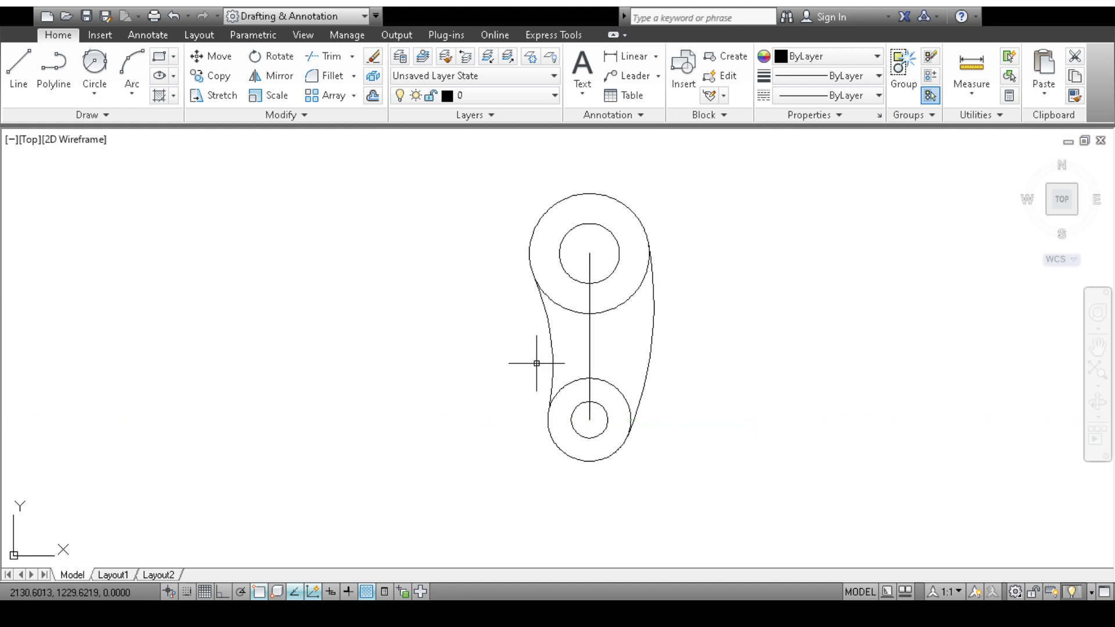
key("Escape")
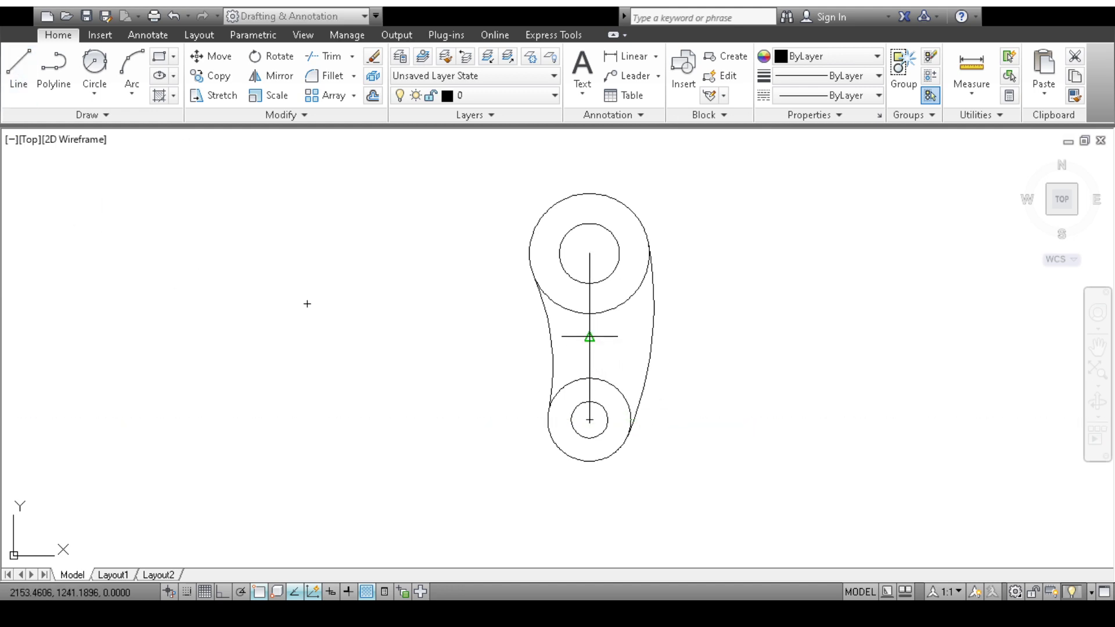
left_click(589, 341)
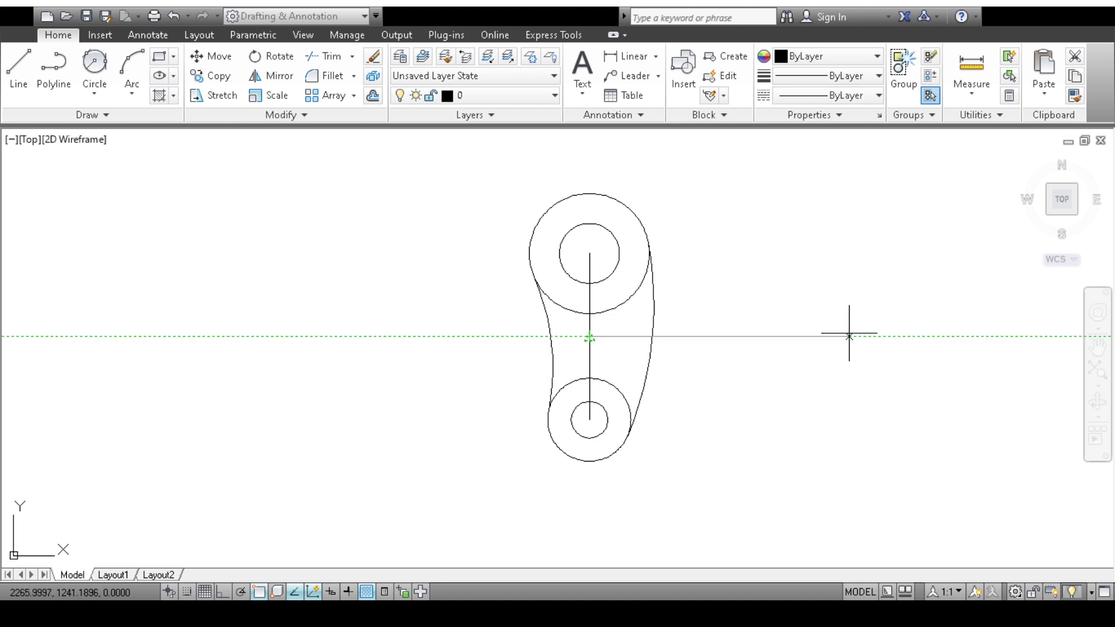
key("Return")
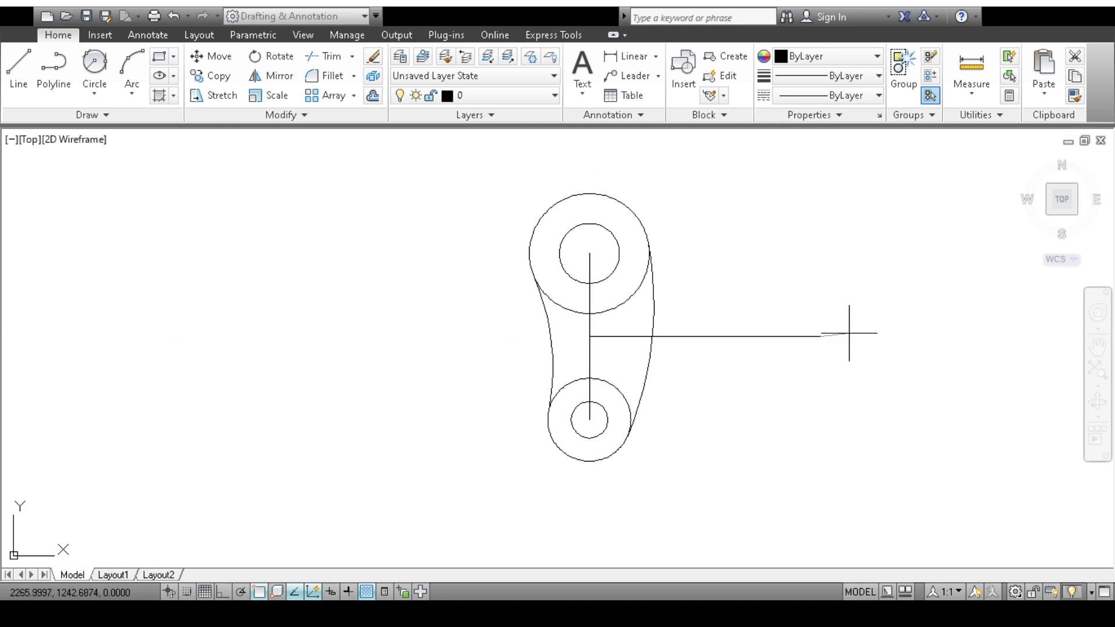
key("Return")
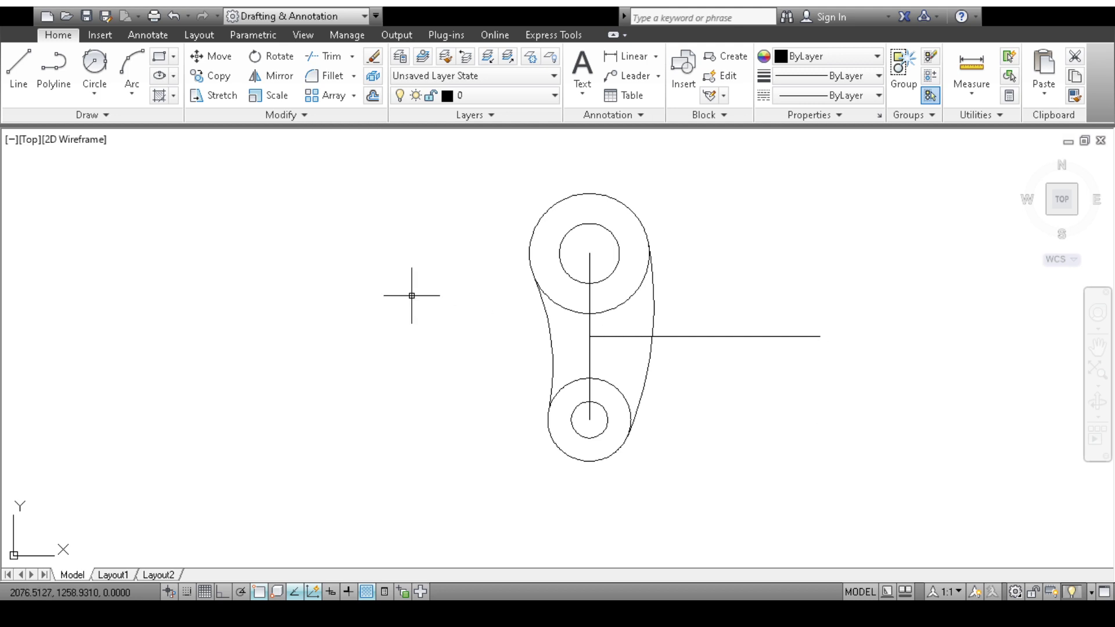
Draw a radius-40 circle centred on the horizontal line's right end.
left_click(100, 93)
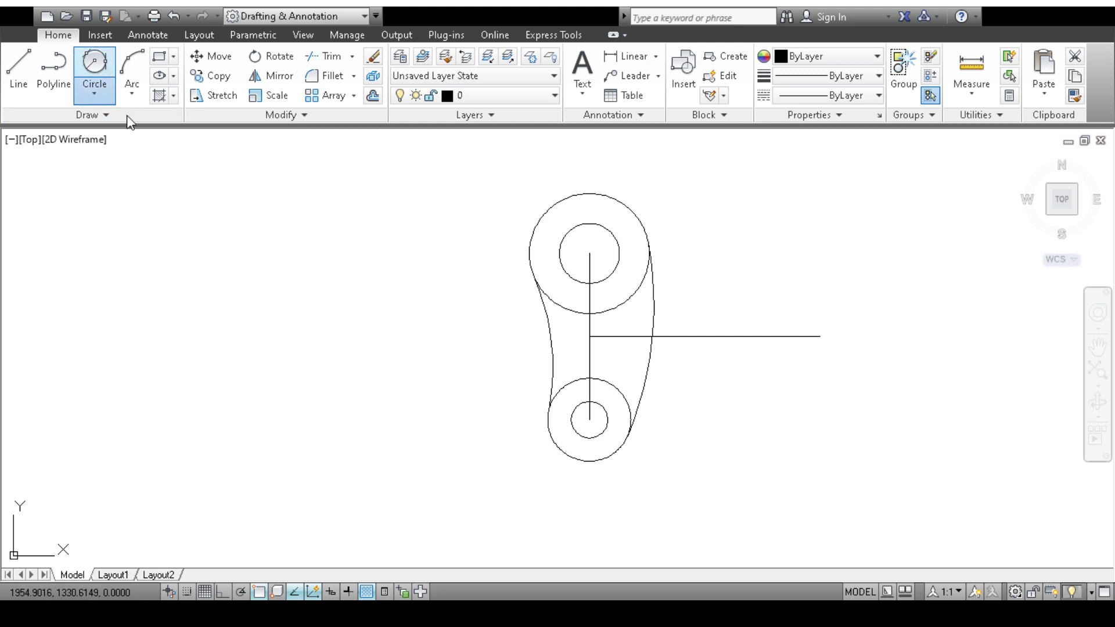
left_click(820, 336)
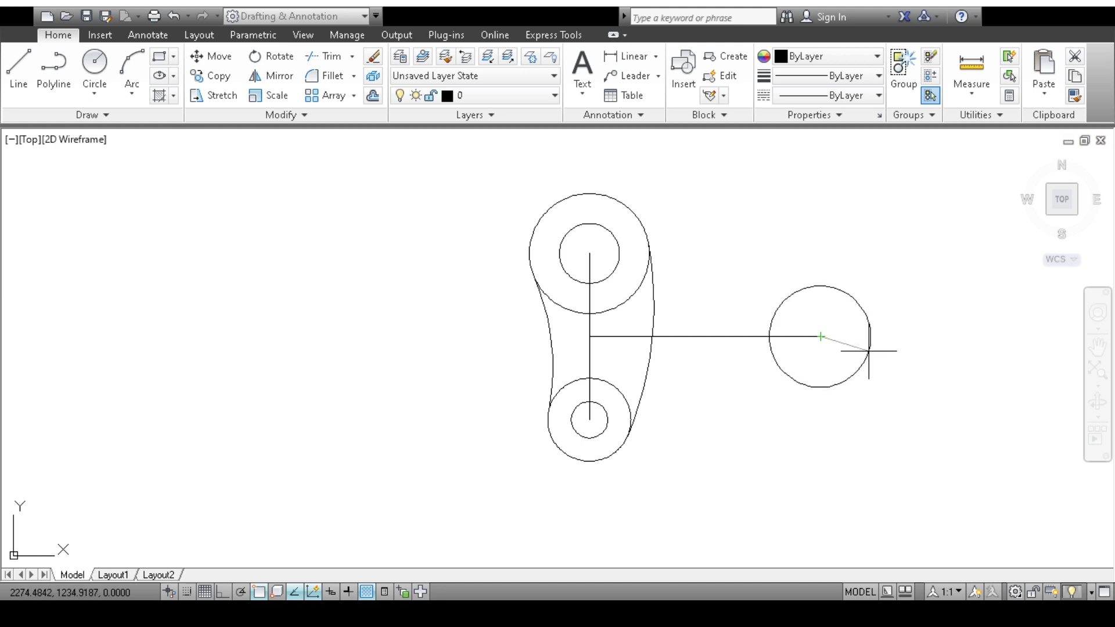
type("40")
key("Return")
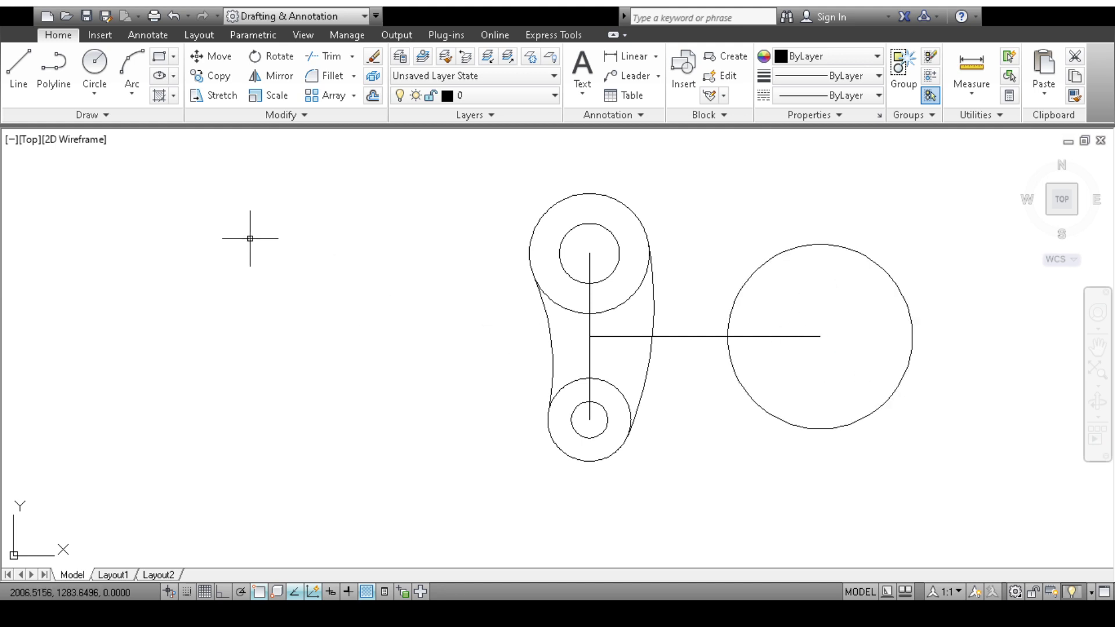
Draw a trial line from the upper boss top to the big circle's top, then delete it.
left_click(19, 69)
left_click(592, 197)
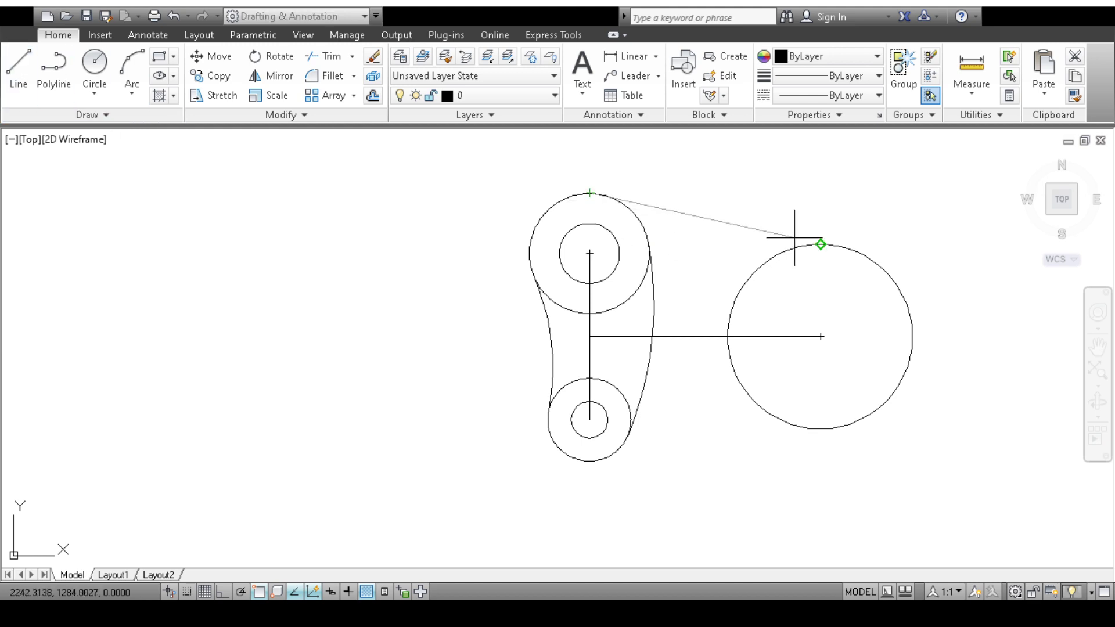
left_click(821, 245)
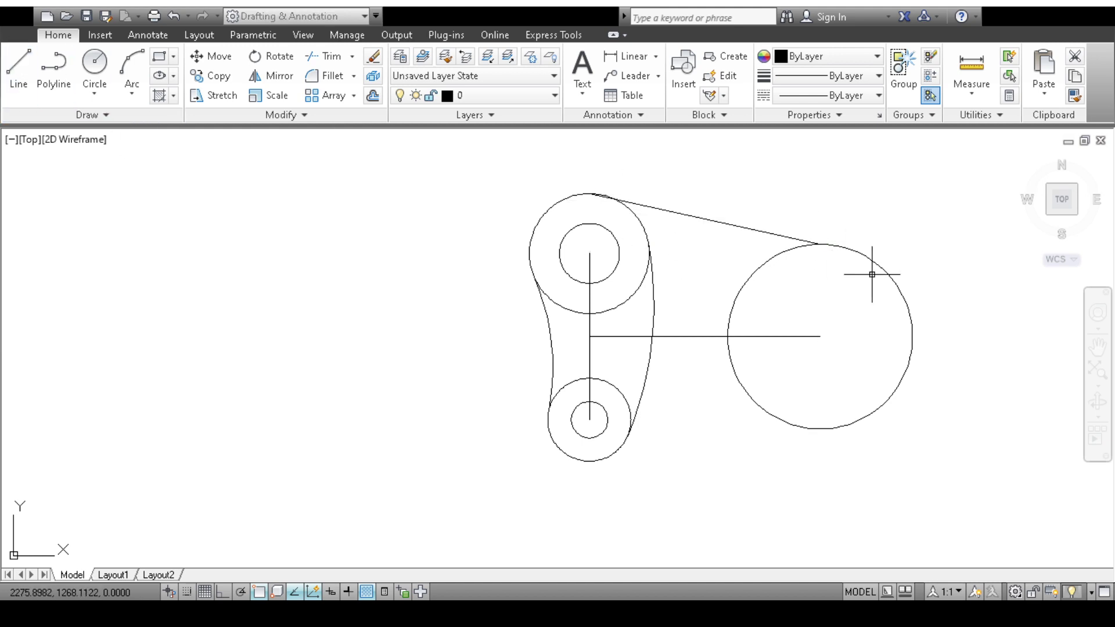
key("Return")
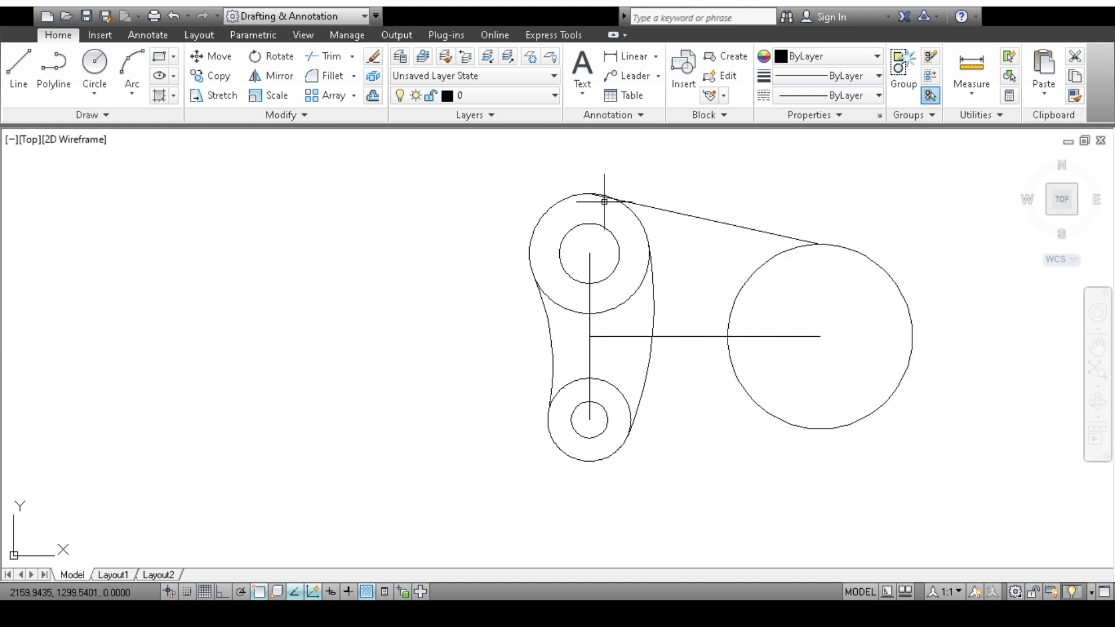
scroll(735, 234, "up", 2)
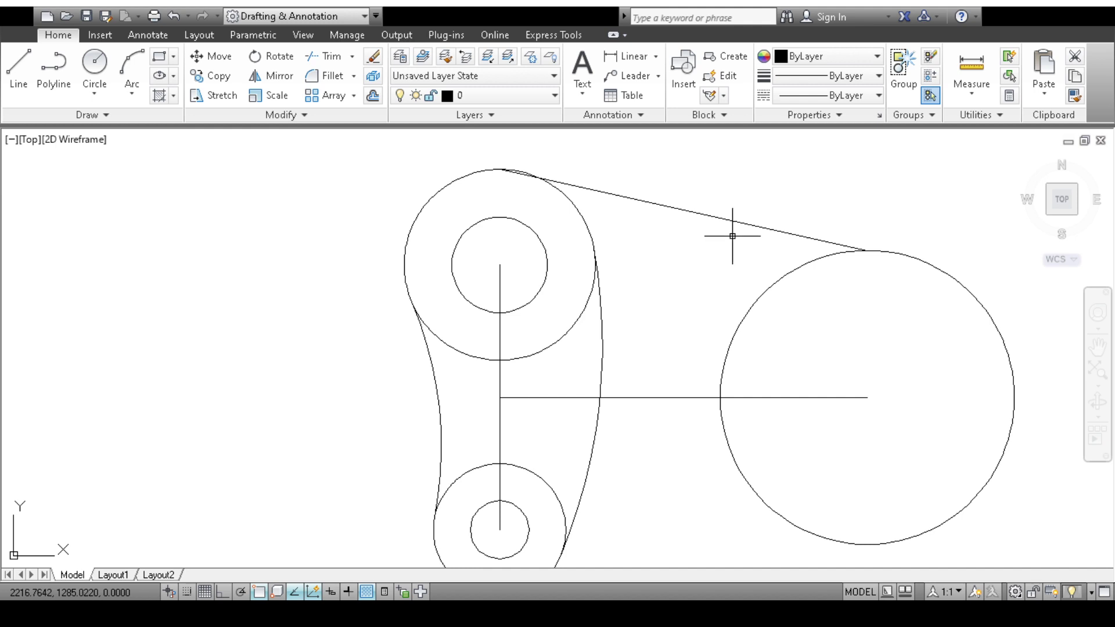
scroll(733, 236, "down", 2)
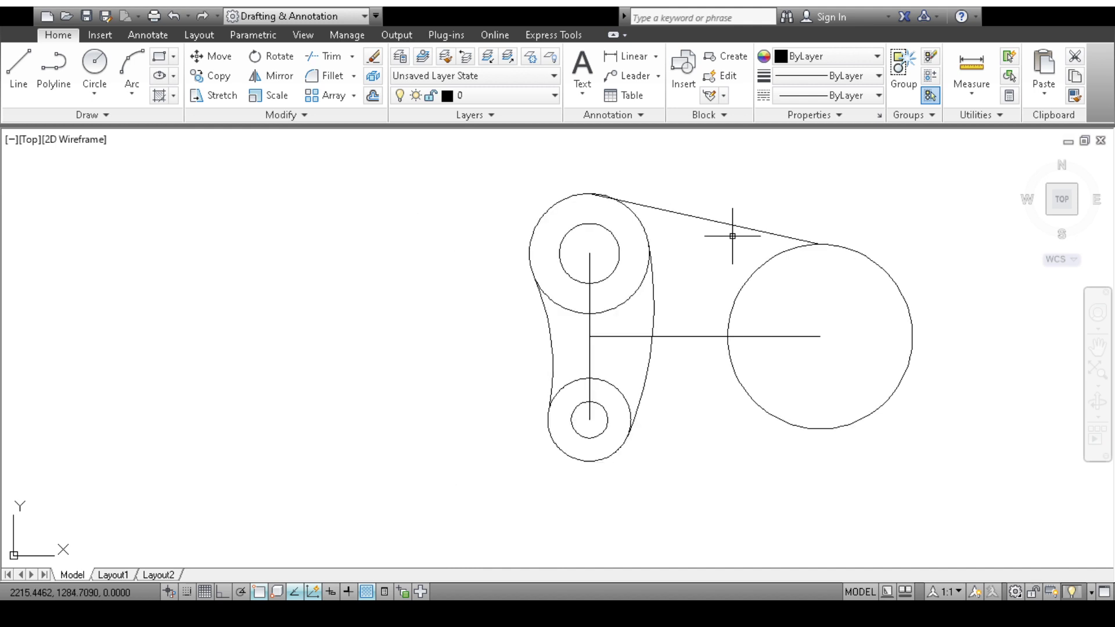
left_click(733, 235)
key("Delete")
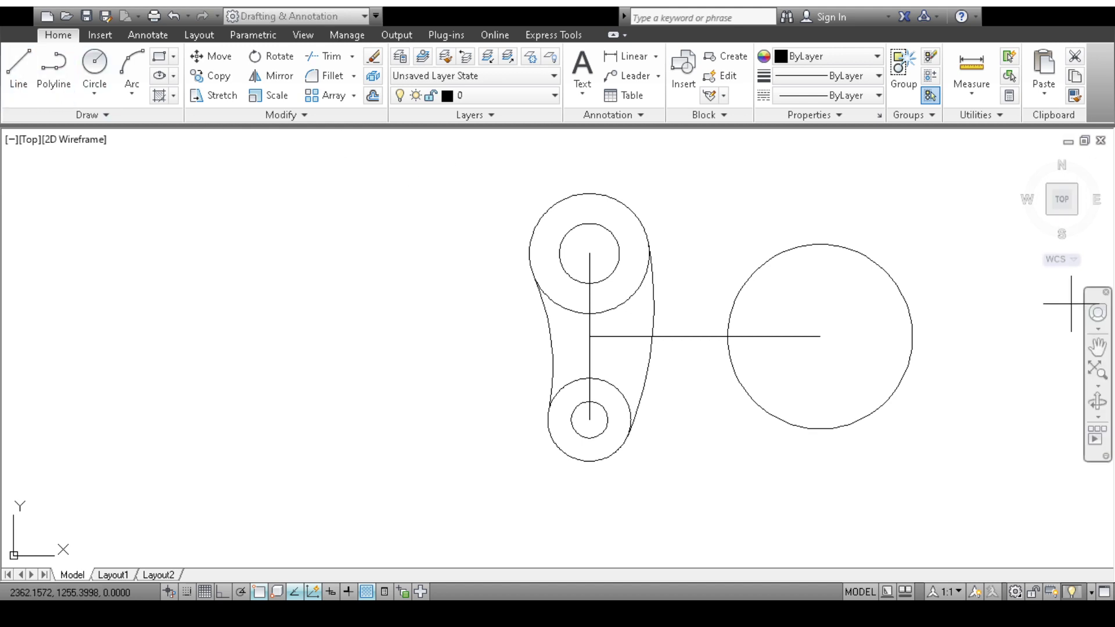
Draw a trial line from the big circle's top tangent to the upper boss, then undo it.
left_click(820, 244)
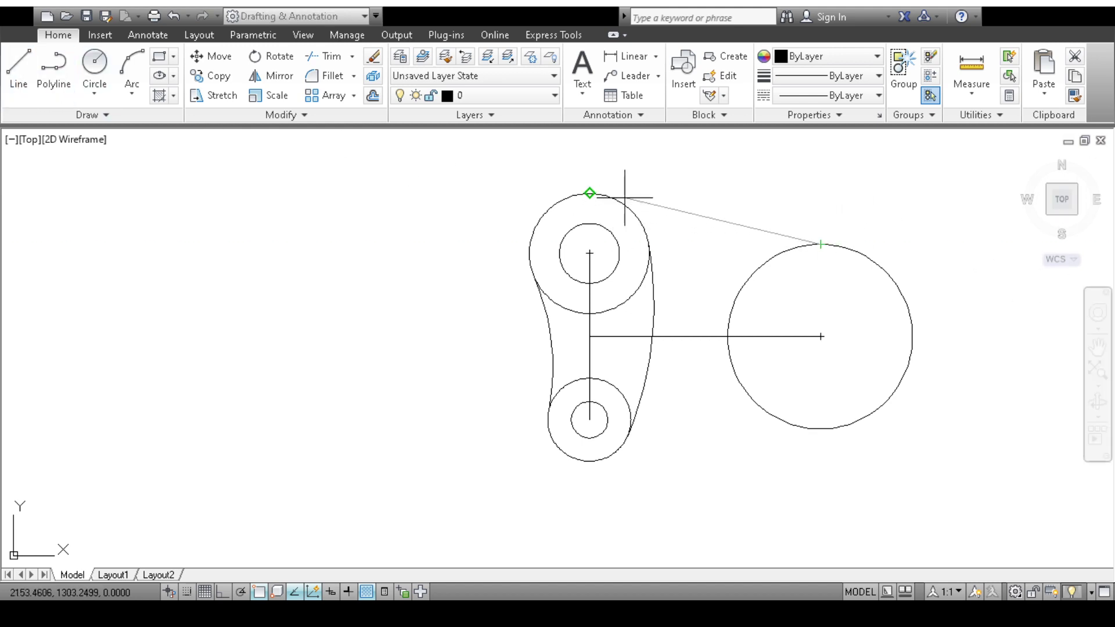
scroll(600, 209, "down", 6)
scroll(610, 204, "up", 8)
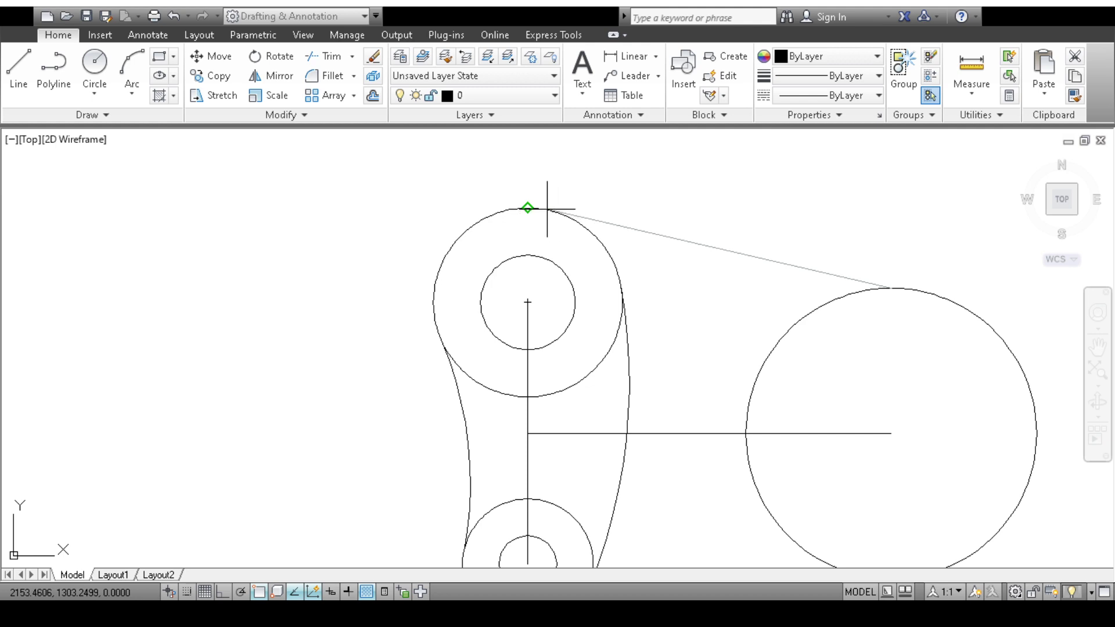
left_click(543, 209)
key("Return")
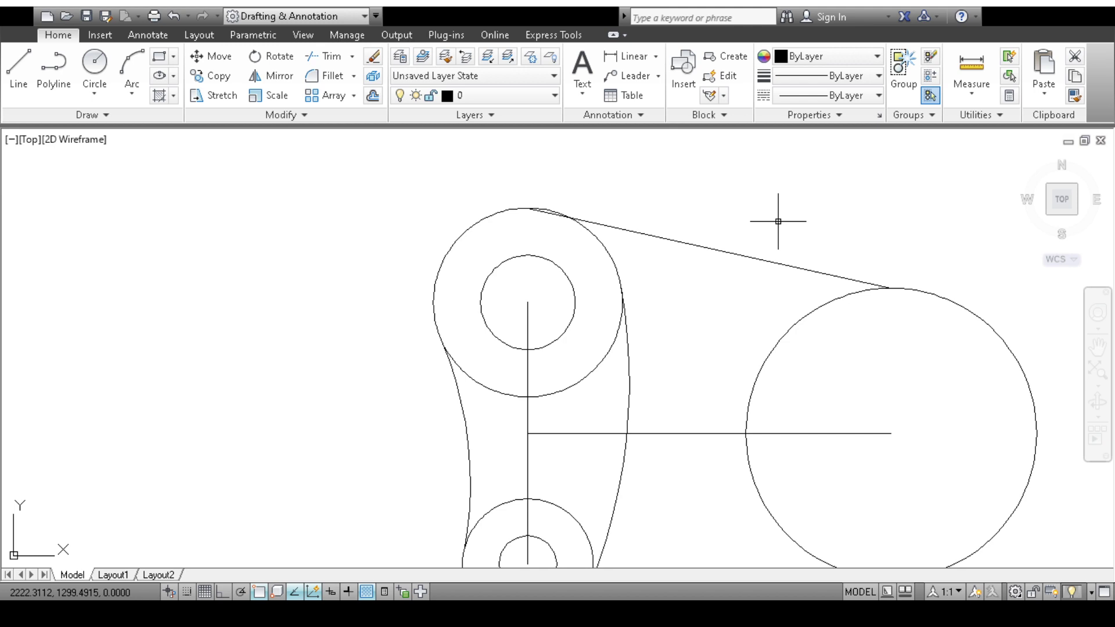
key("ctrl+z")
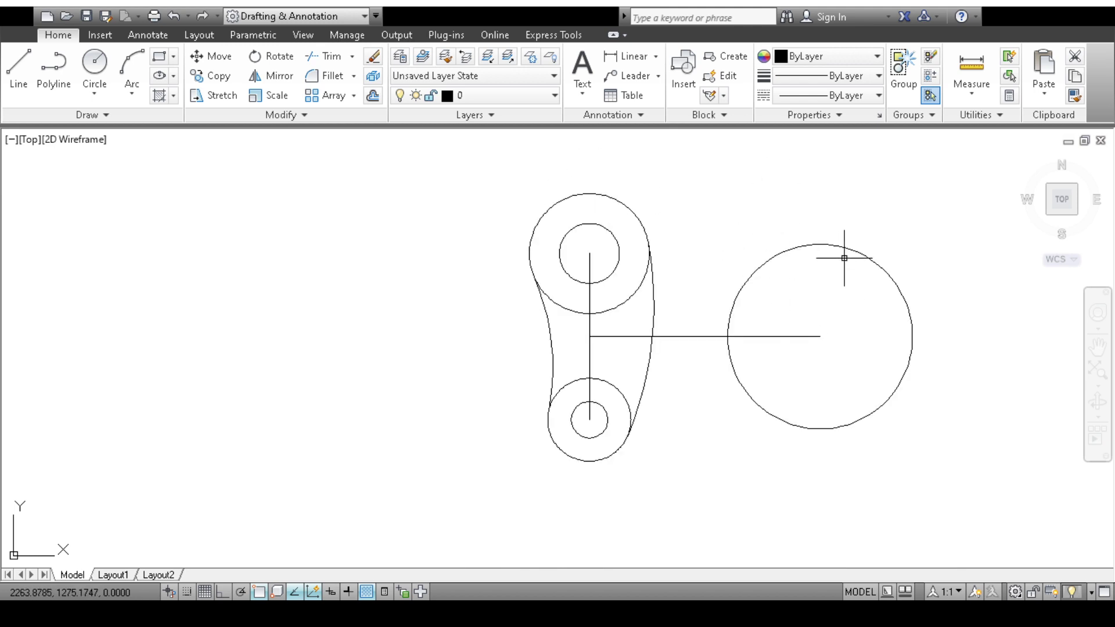
Draw the lower tangent line from the lower boss's bottom to the big circle's underside.
left_click(19, 81)
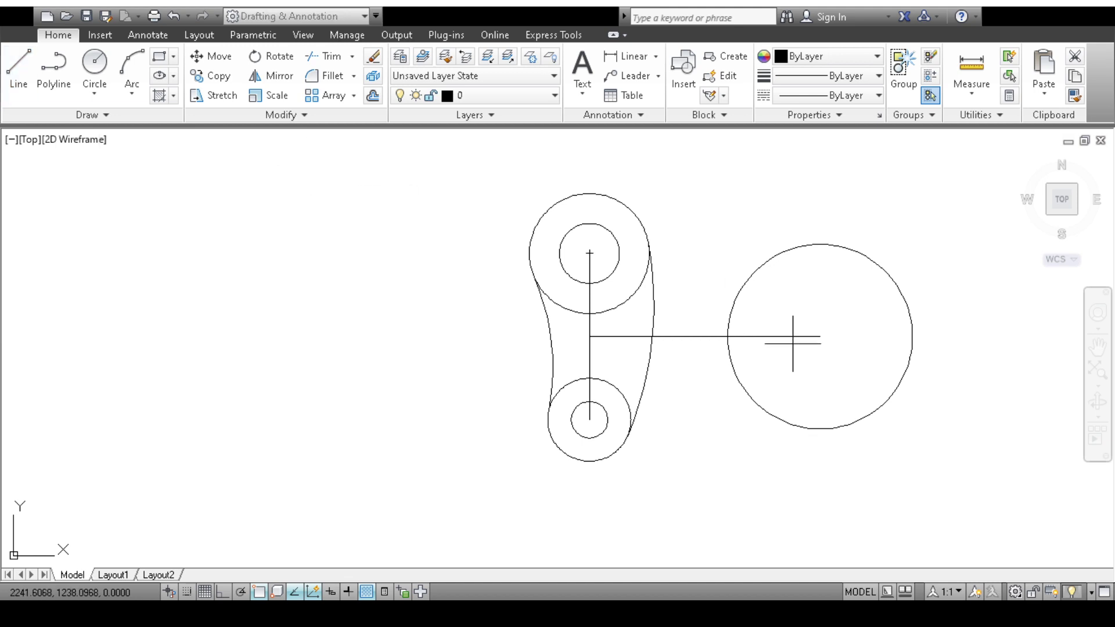
left_click(589, 461)
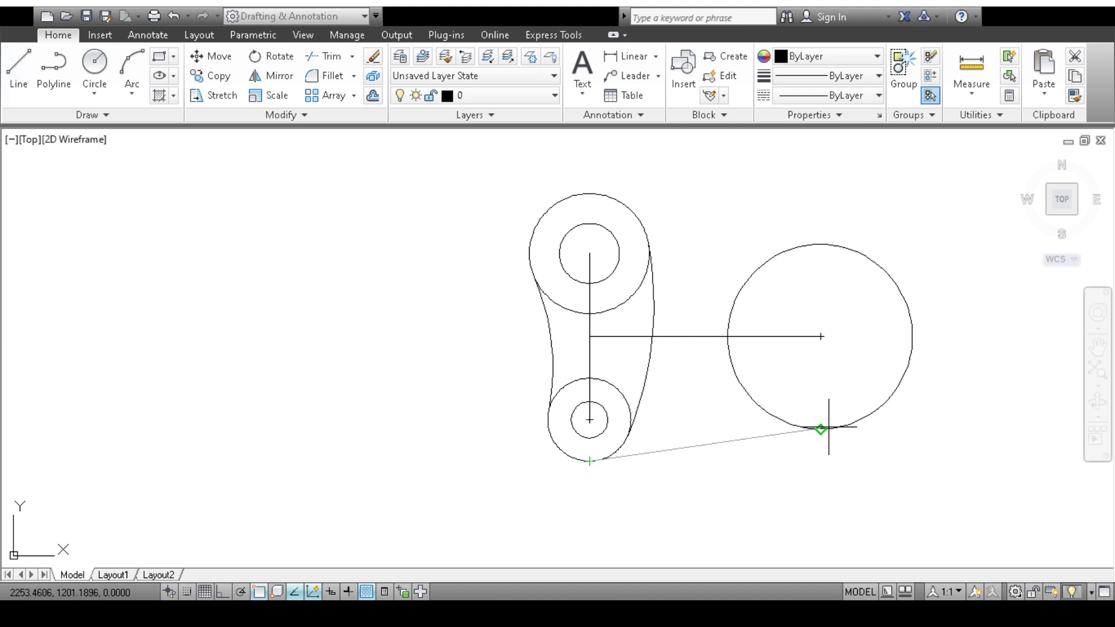
left_click(821, 429)
key("Return")
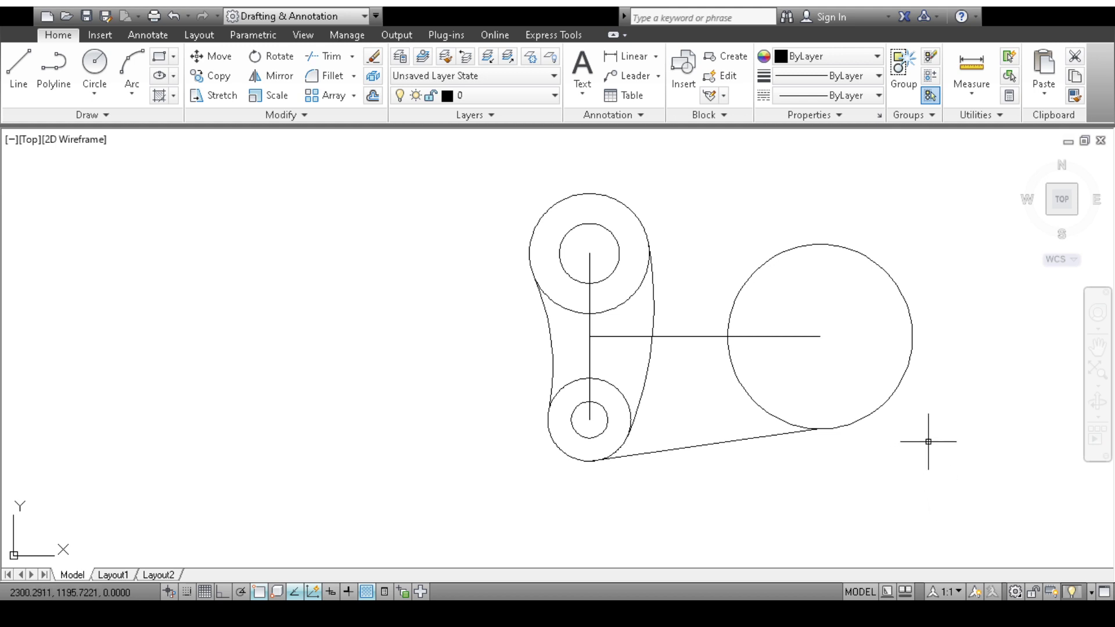
Draw the upper tangent line from the big circle's top to the upper boss circle.
left_click(19, 64)
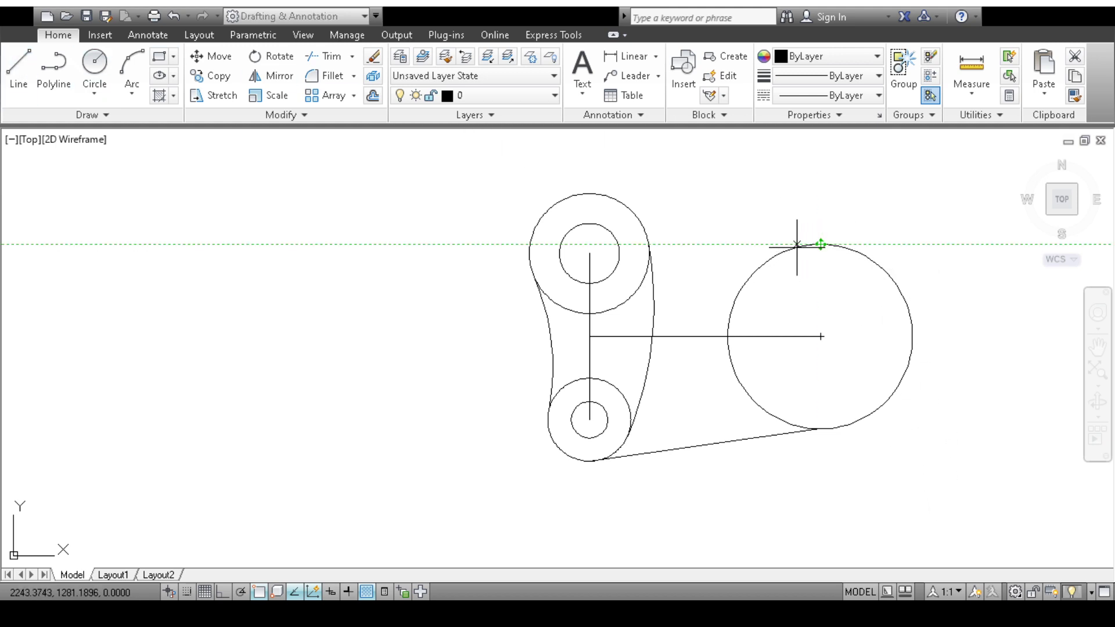
left_click(821, 243)
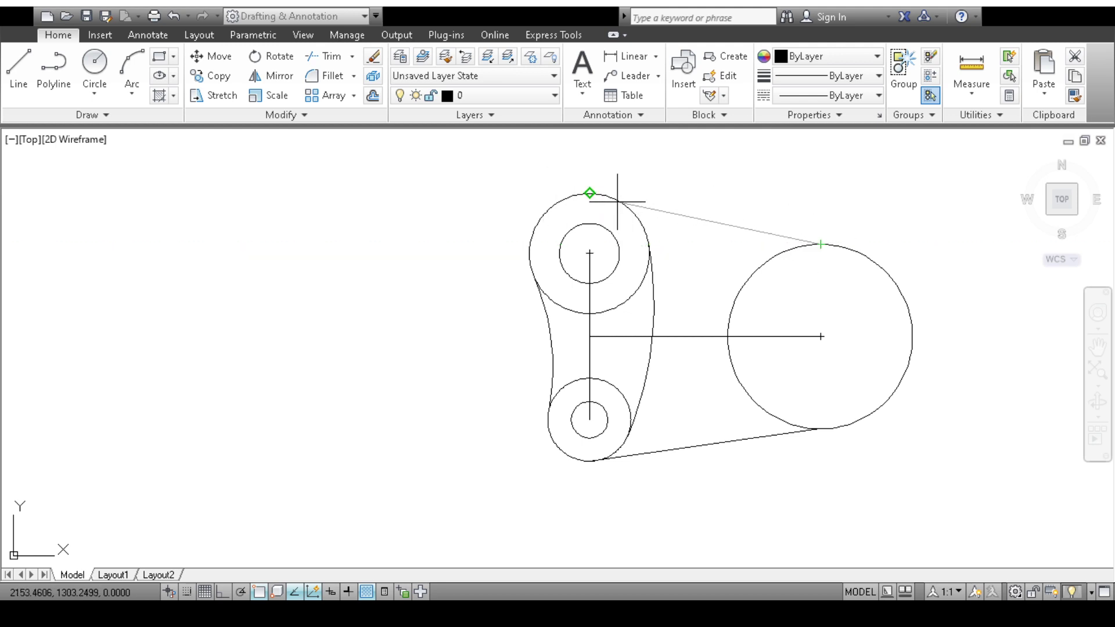
left_click(617, 201)
key("Return")
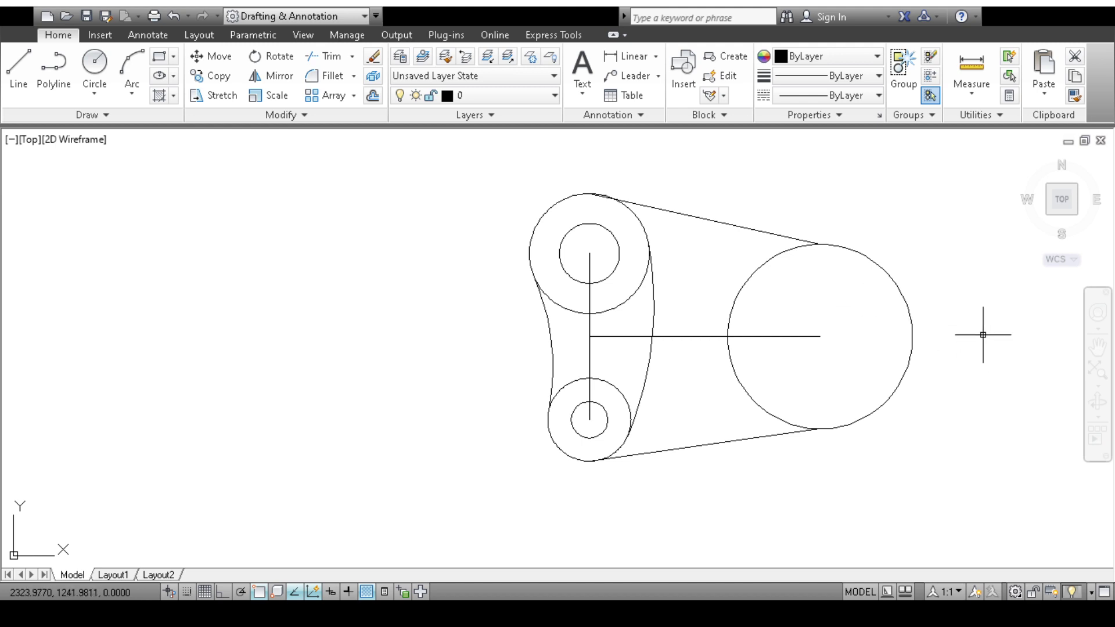
scroll(788, 285, "down", 2)
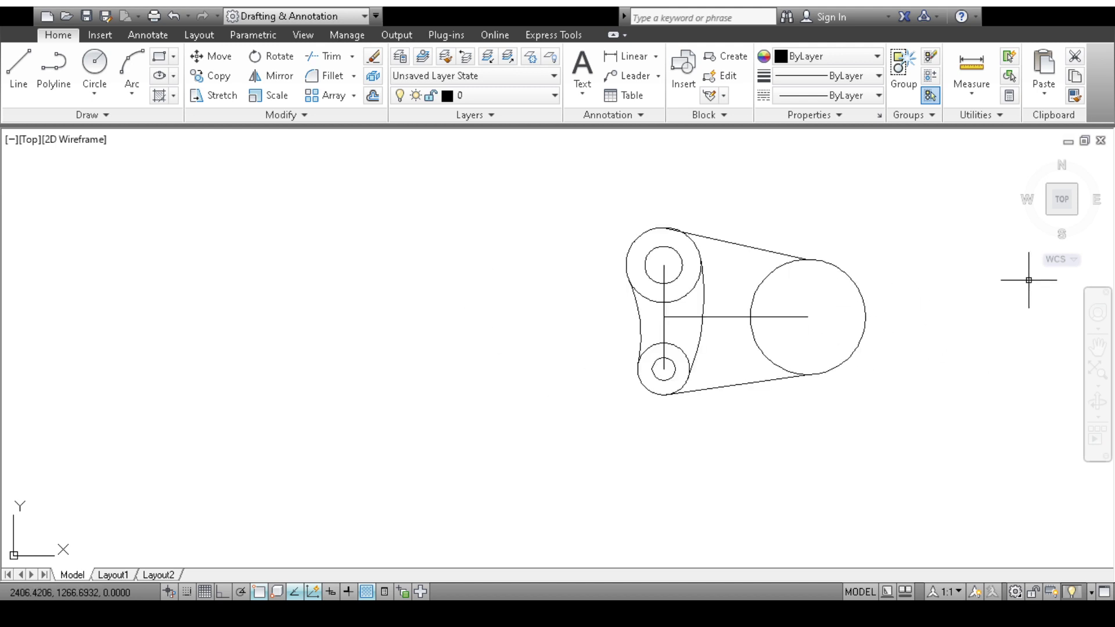
Trim the big circle's upper-left and lower-left arcs, using all objects as cutting edges.
scroll(1028, 280, "up", 2)
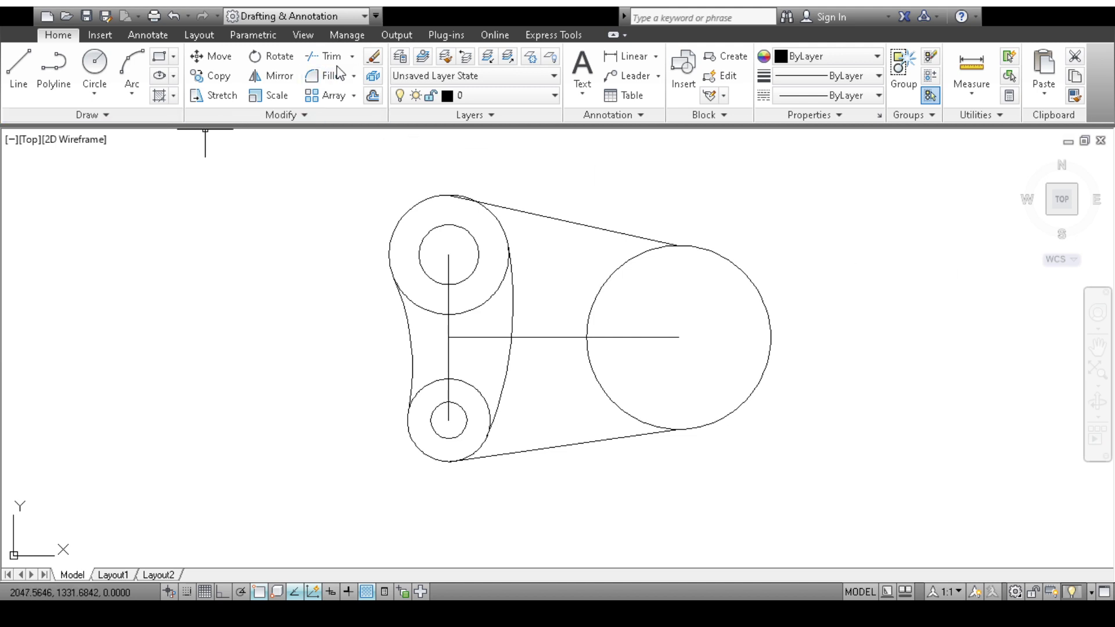
left_click(821, 197)
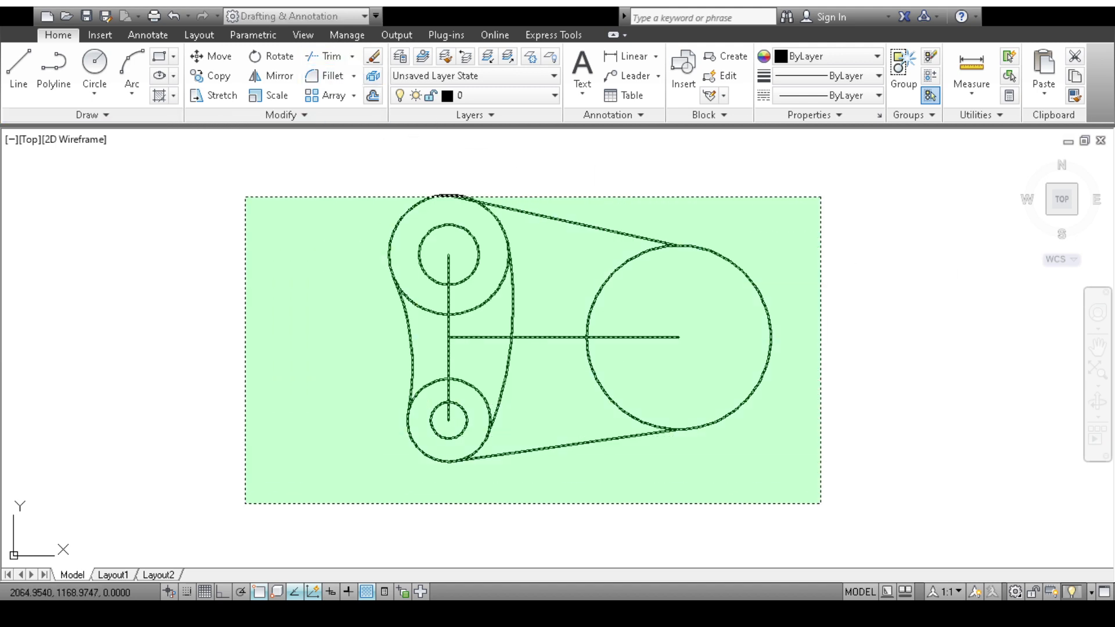
left_click(245, 503)
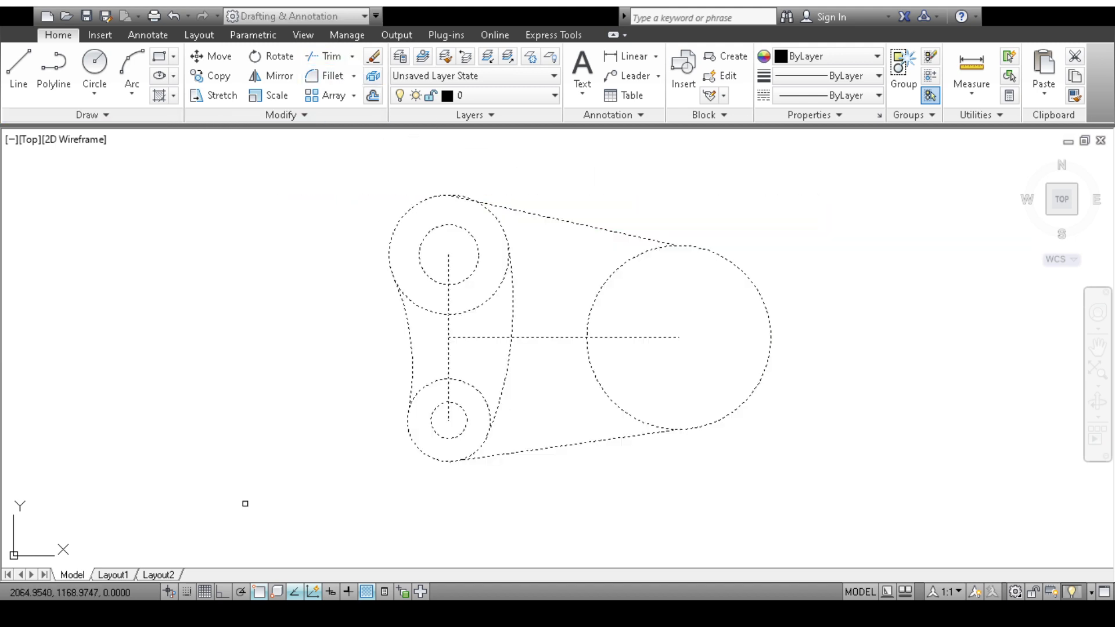
left_click(603, 285)
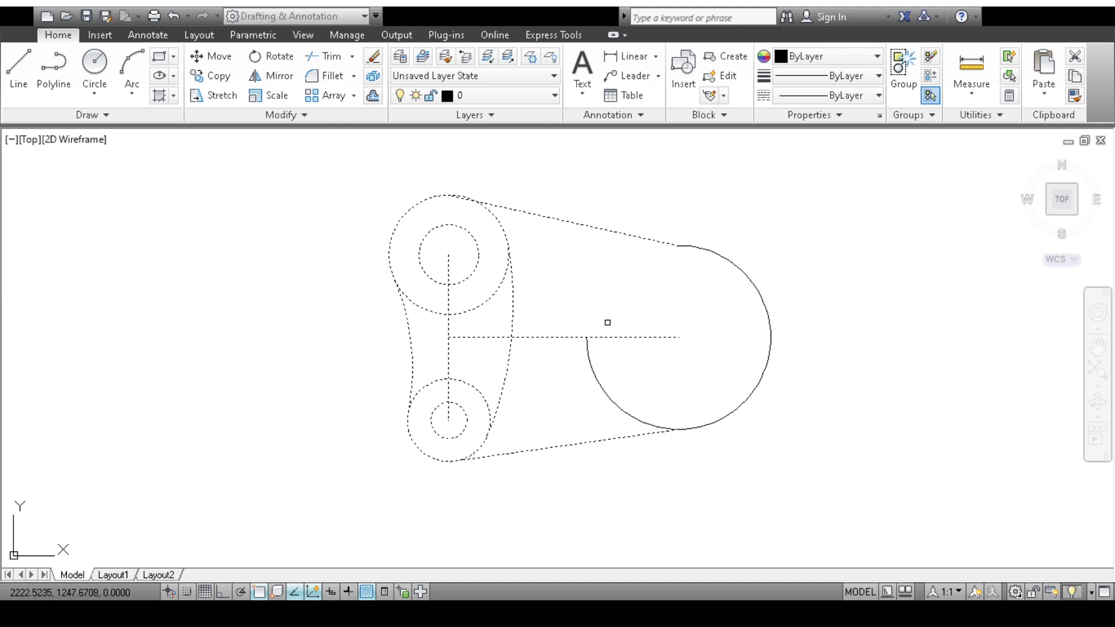
left_click(605, 397)
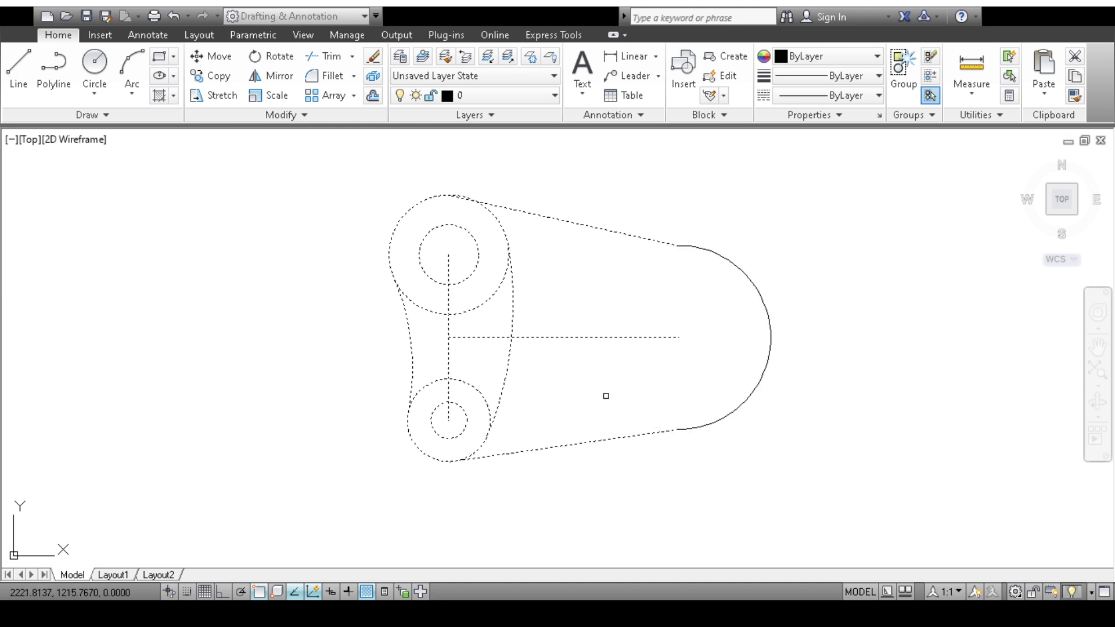
key("Return")
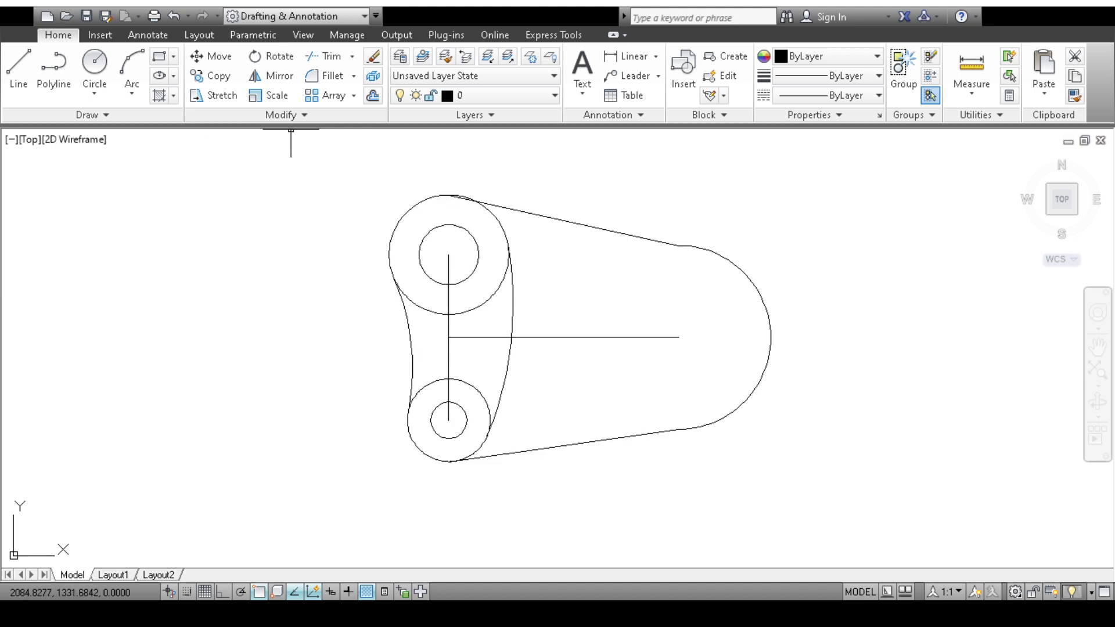
Draw a circle centred on the centre line's right end inside the rounded end.
left_click(97, 65)
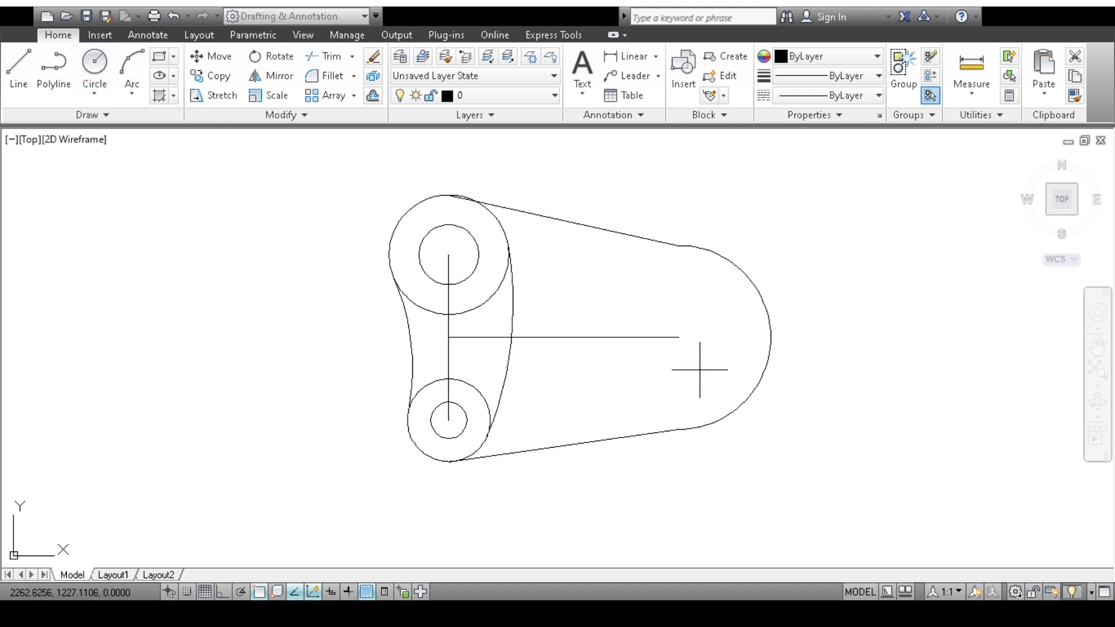
left_click(678, 337)
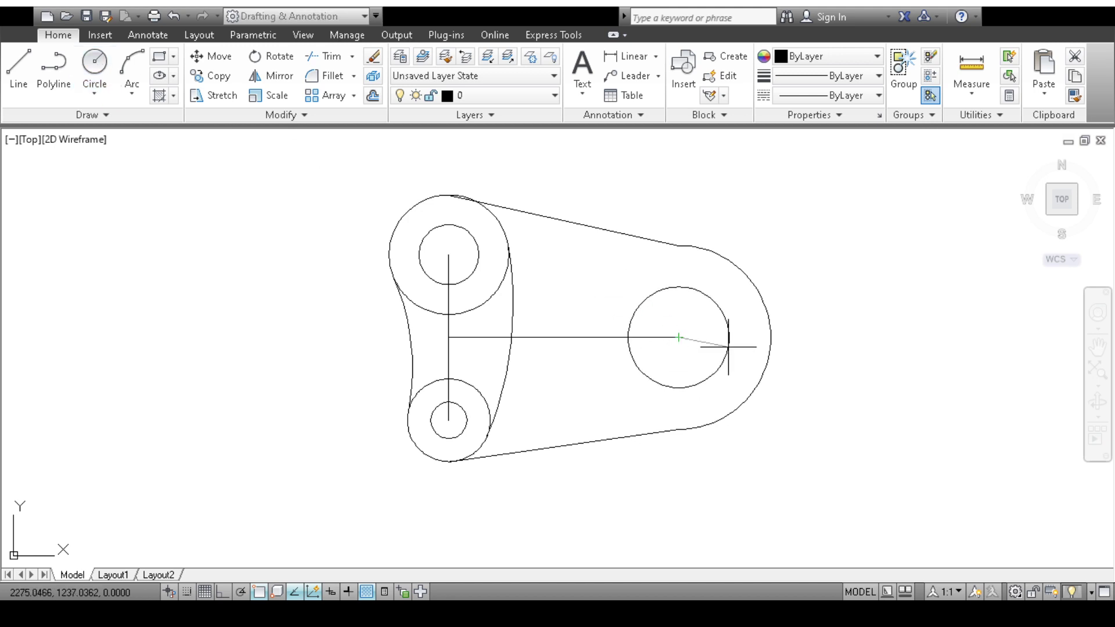
left_click(728, 347)
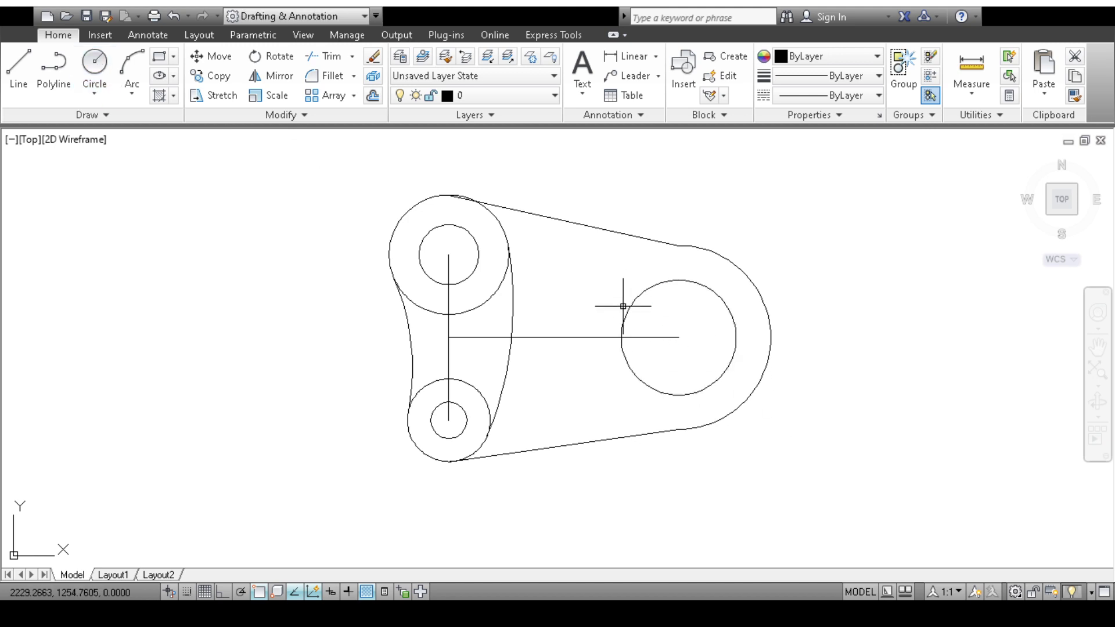
Draw a radius-14 circle centred on that circle's top quadrant.
left_click(97, 66)
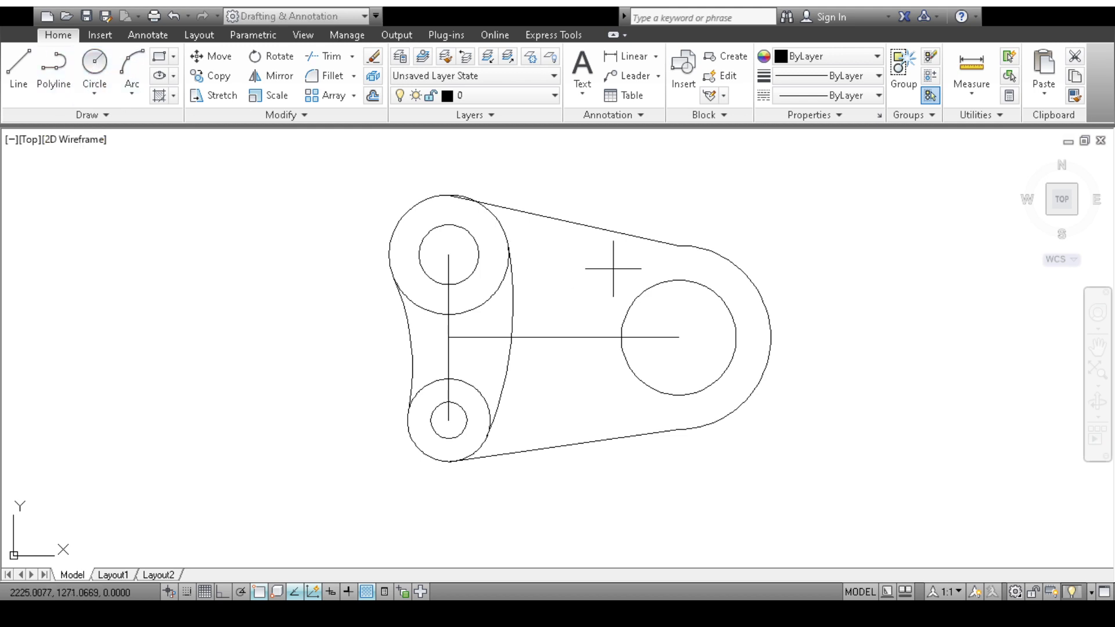
left_click(678, 280)
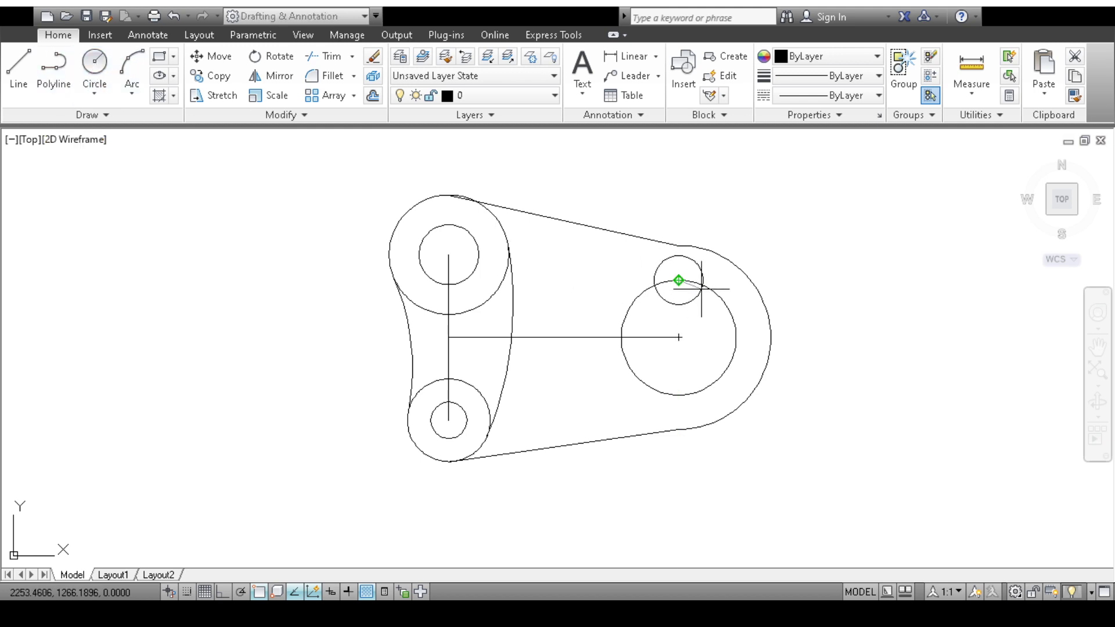
type("14")
key("Return")
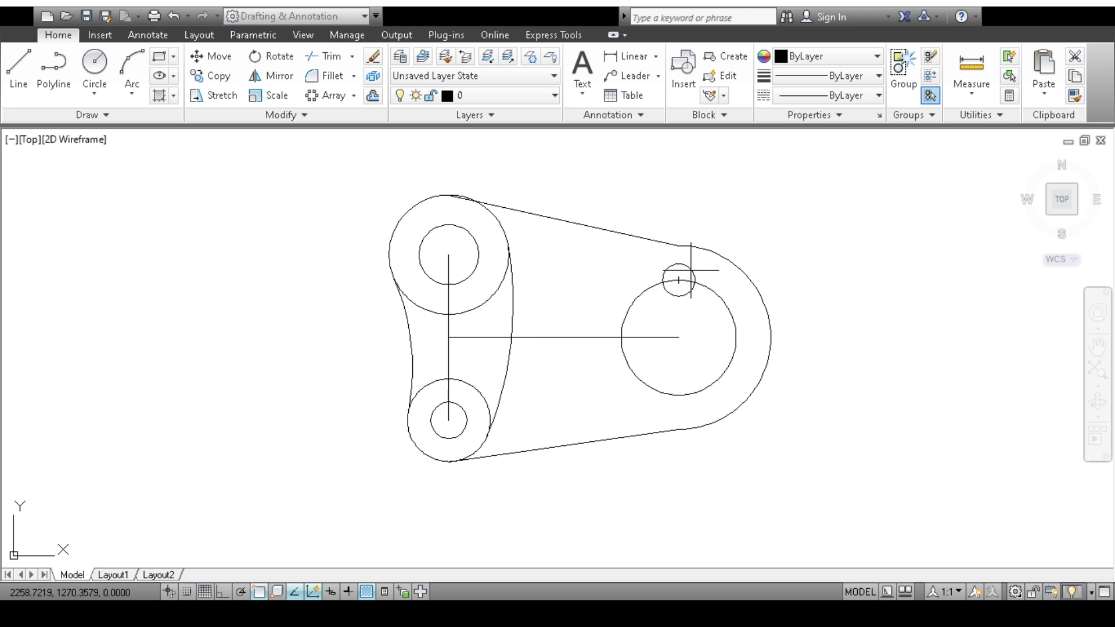
Polar-array the radius-14 circle into 8 items around the rounded end's centre.
left_click(678, 337)
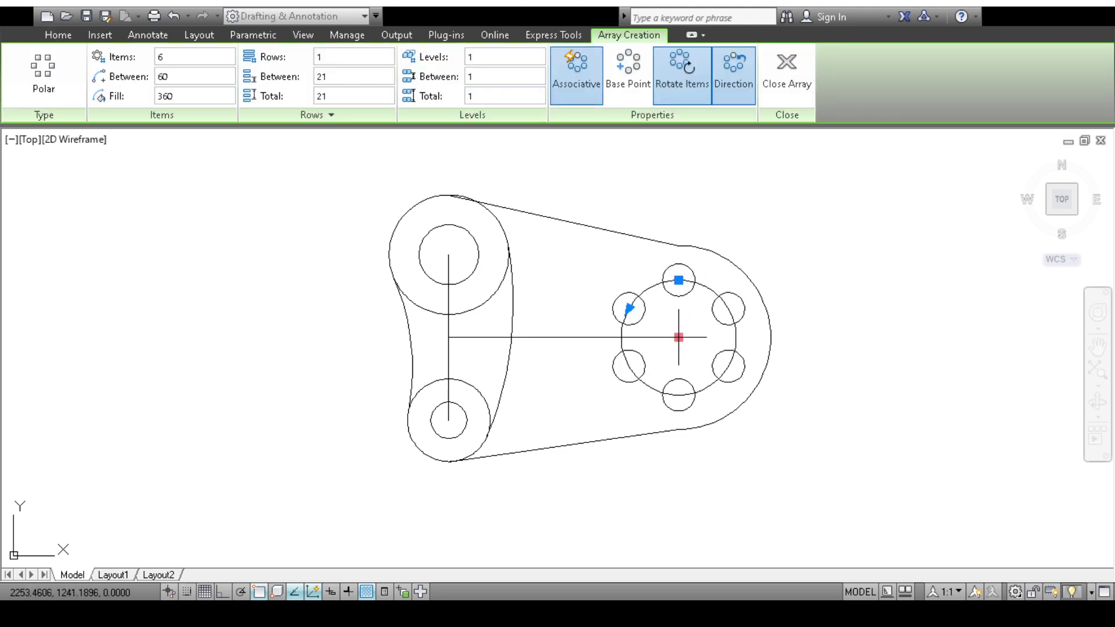
left_click(214, 60)
type("8")
key("Return")
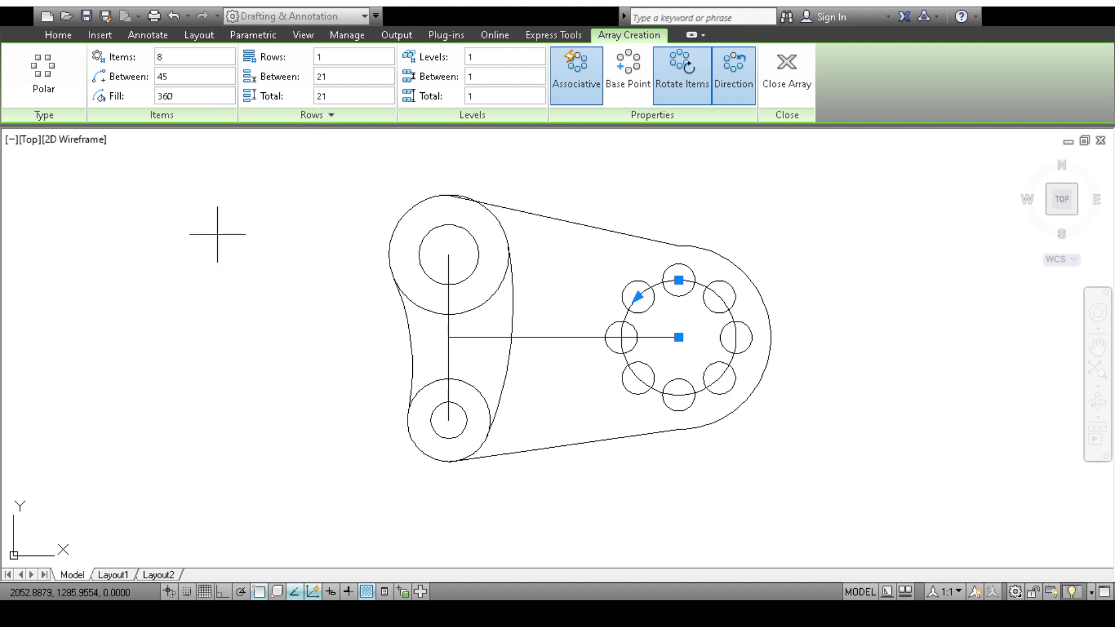
key("Return")
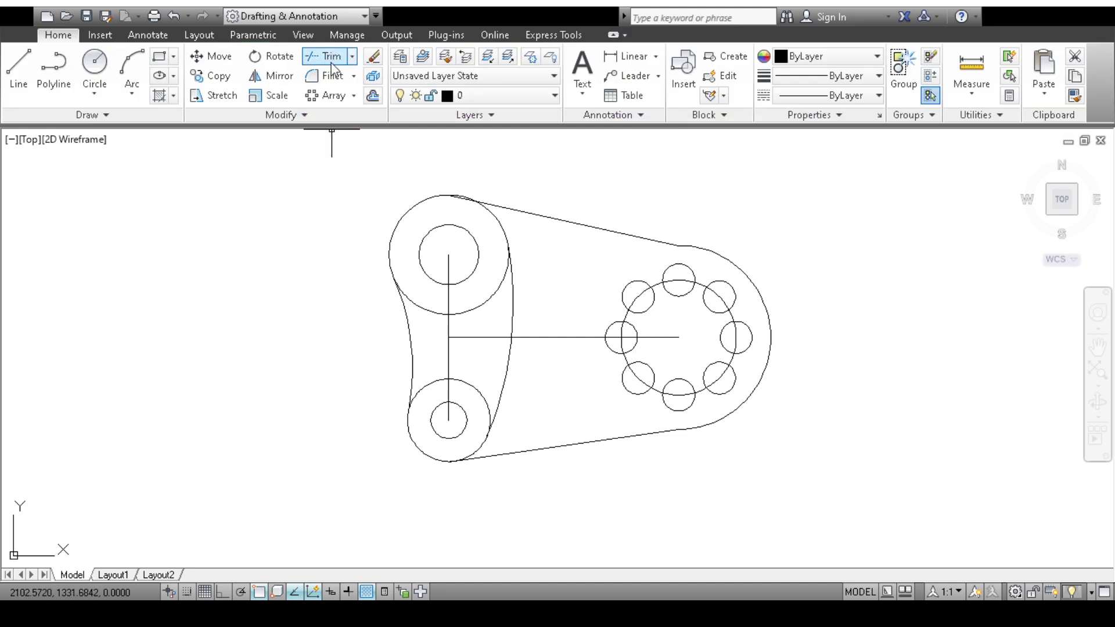
Delete the horizontal and vertical centre lines and recentre the part in view.
left_click(563, 337)
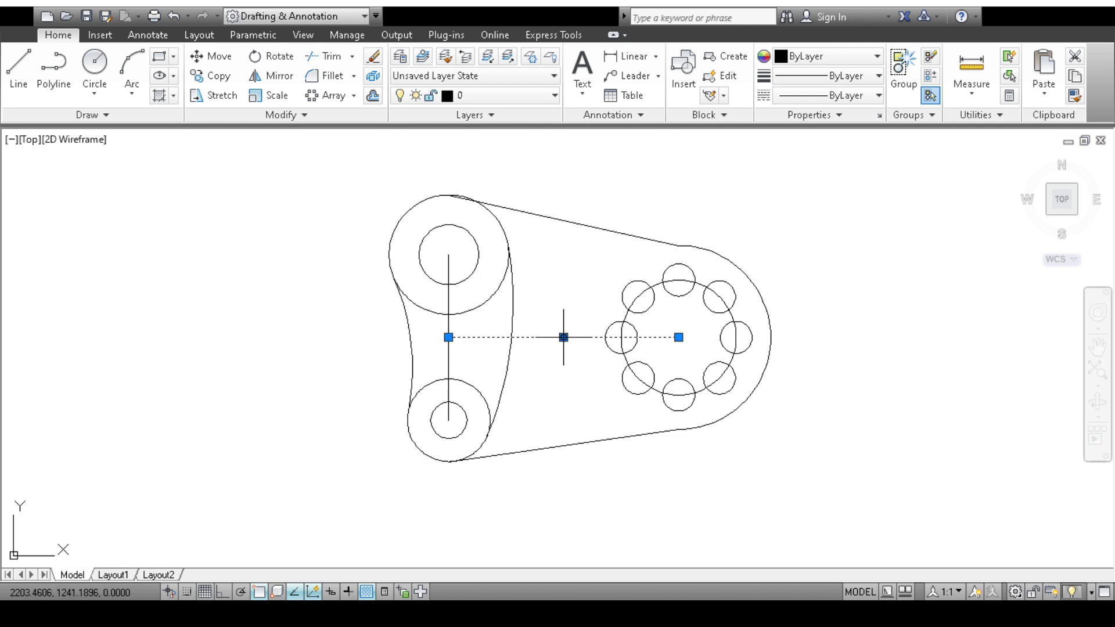
key("Delete")
left_click(448, 337)
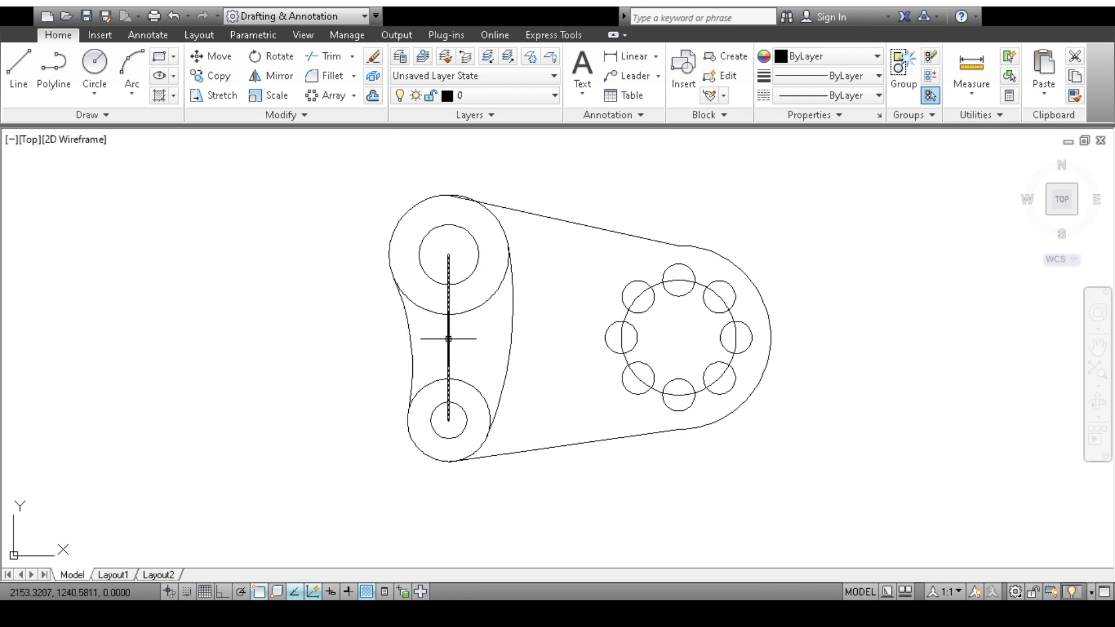
key("Delete")
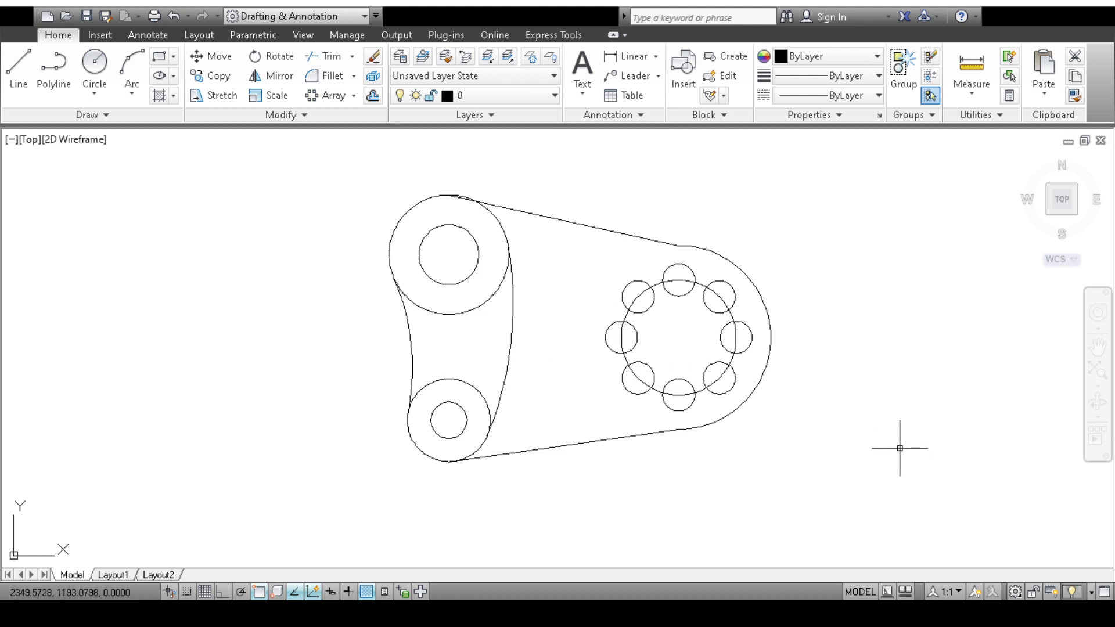
scroll(900, 448, "up", 2)
scroll(895, 448, "down", 4)
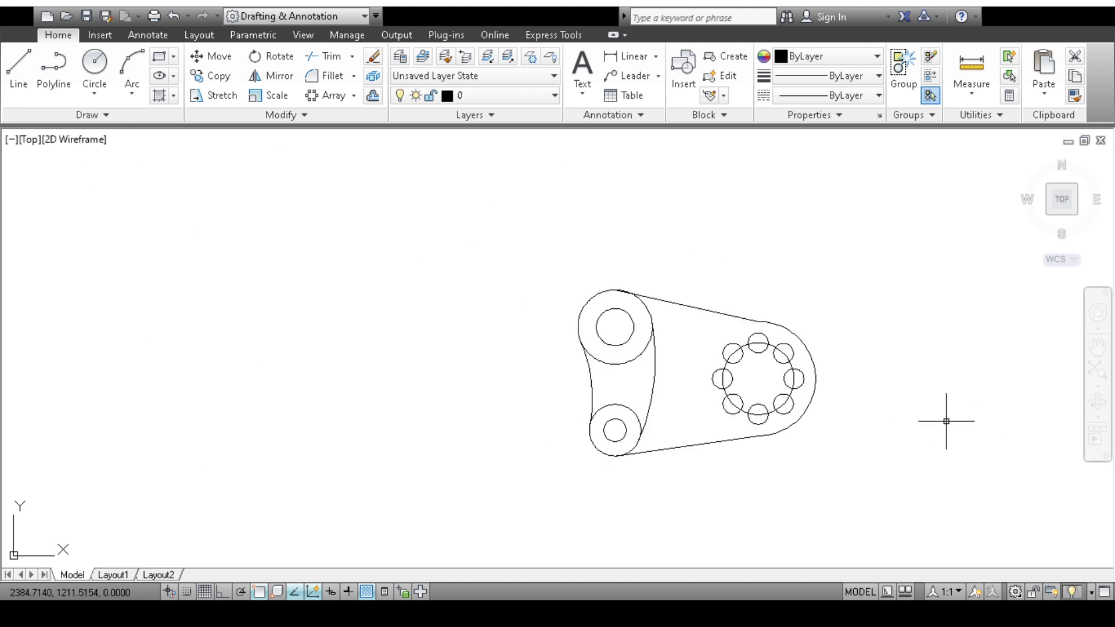
mouse_move(946, 423)
middle_mouse_down()
mouse_move(864, 366)
mouse_move(756, 366)
middle_mouse_up()
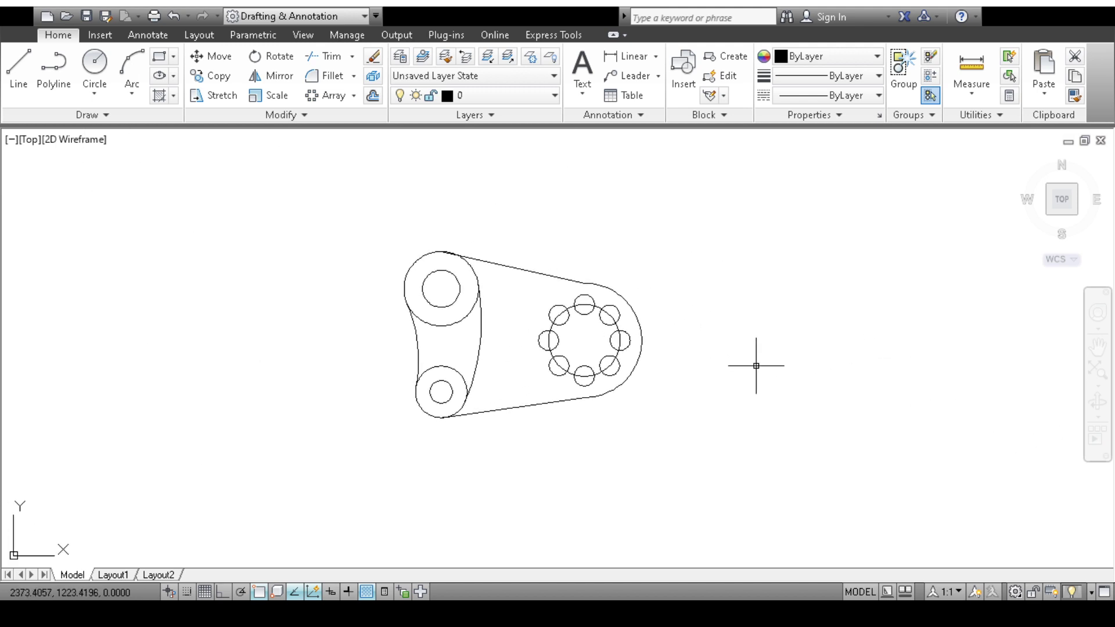